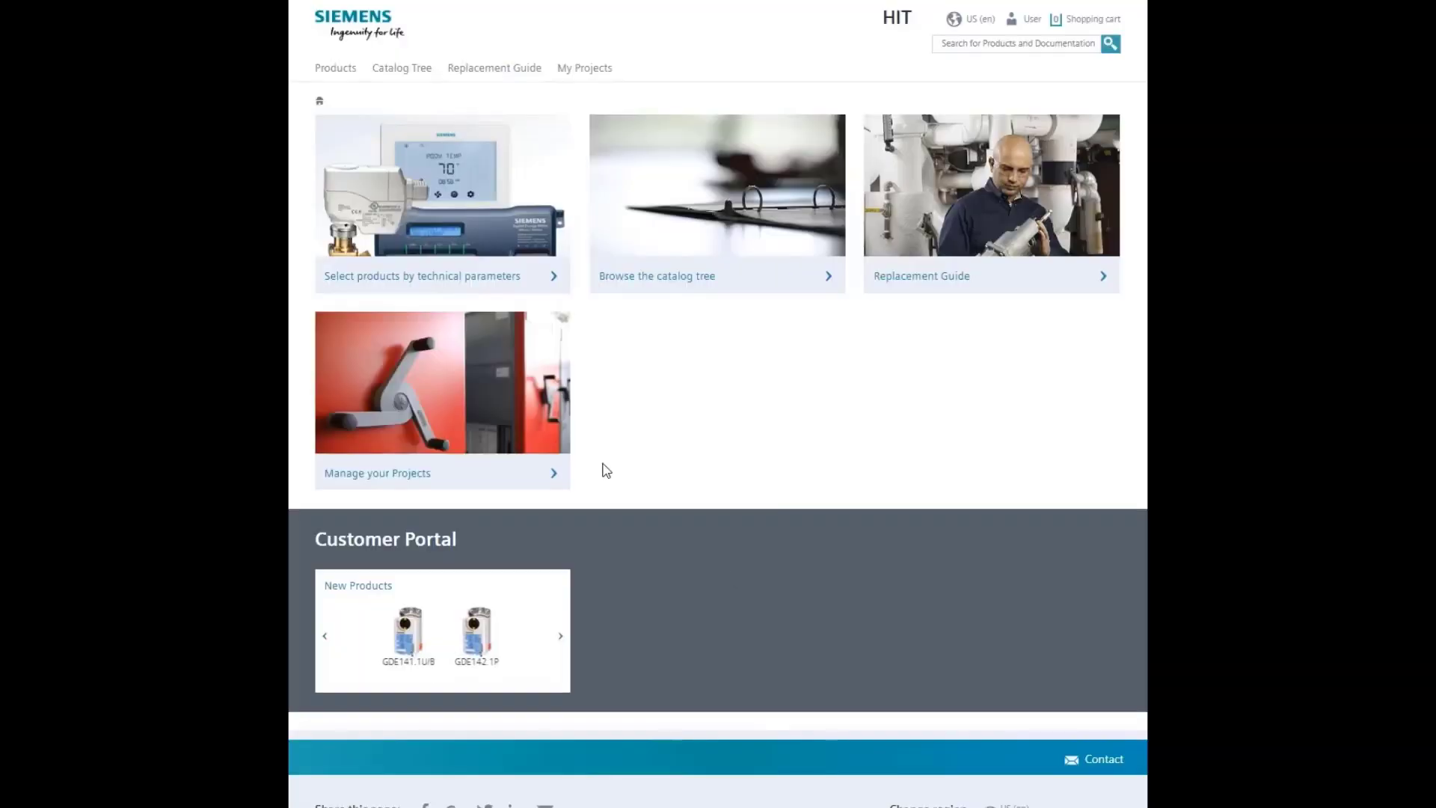
Open the 'Select products by technical parameters' page from the HIT home page
left_click(434, 277)
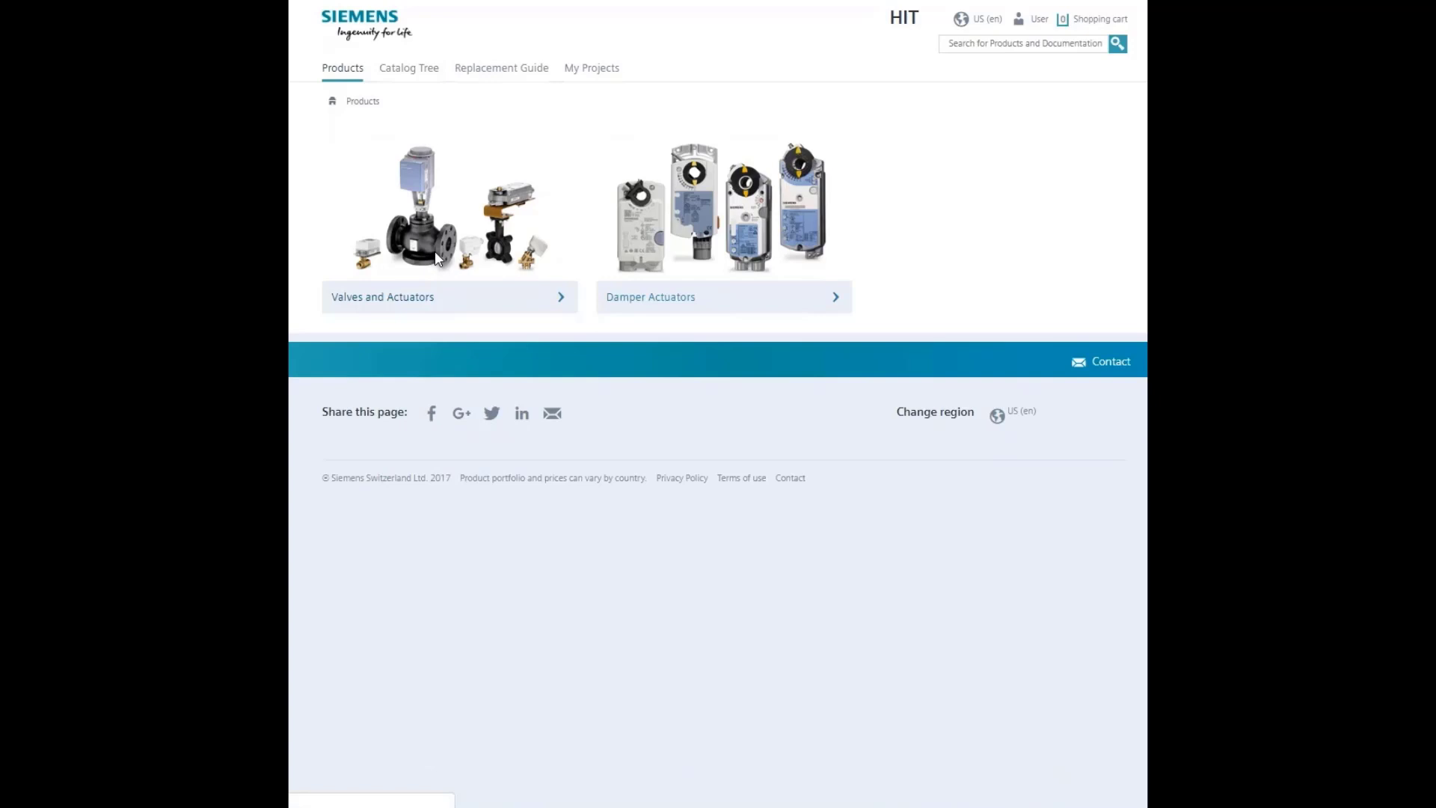
Open Valves and Actuators and switch the valve type from Globe to PICVs (558 hits)
left_click(436, 257)
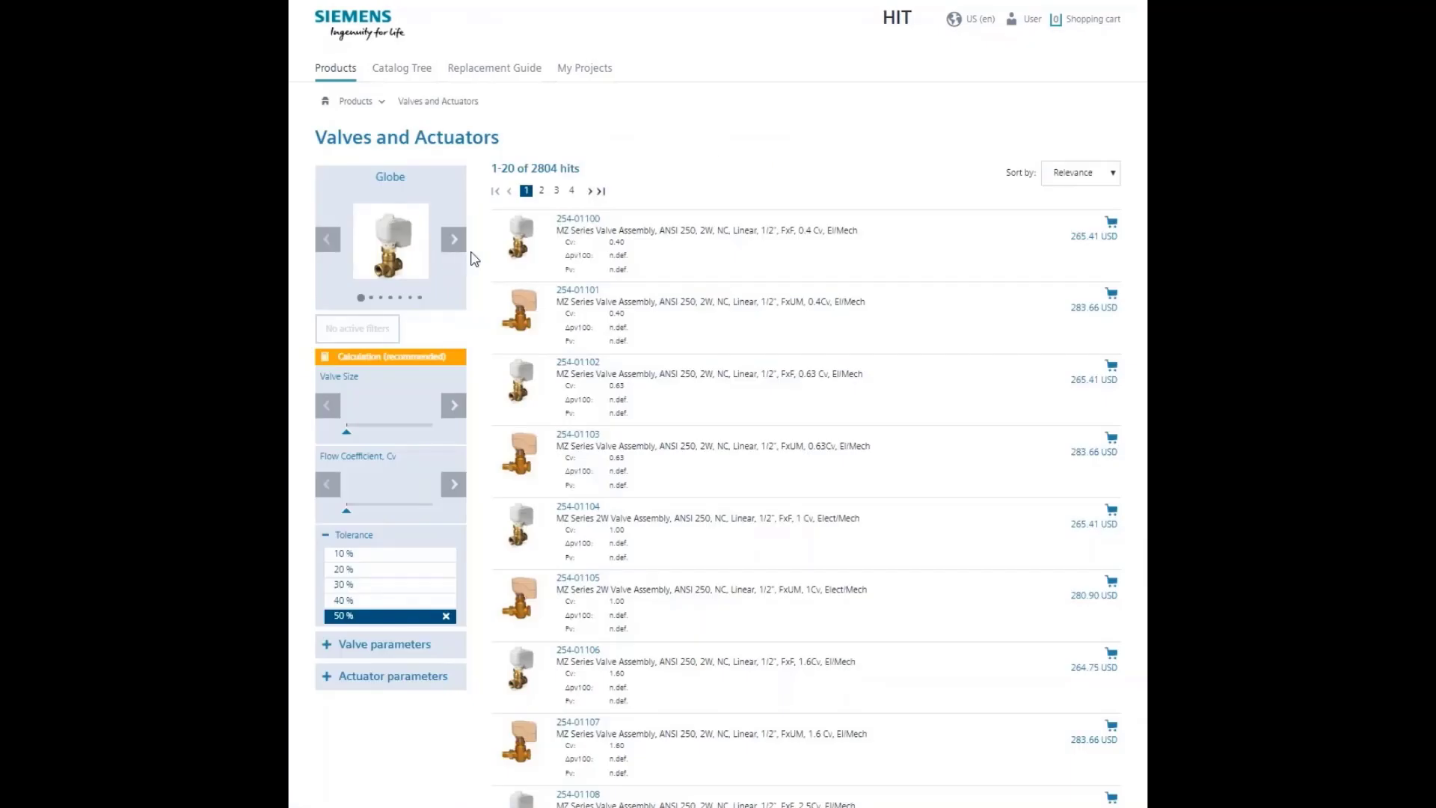
left_click(453, 240)
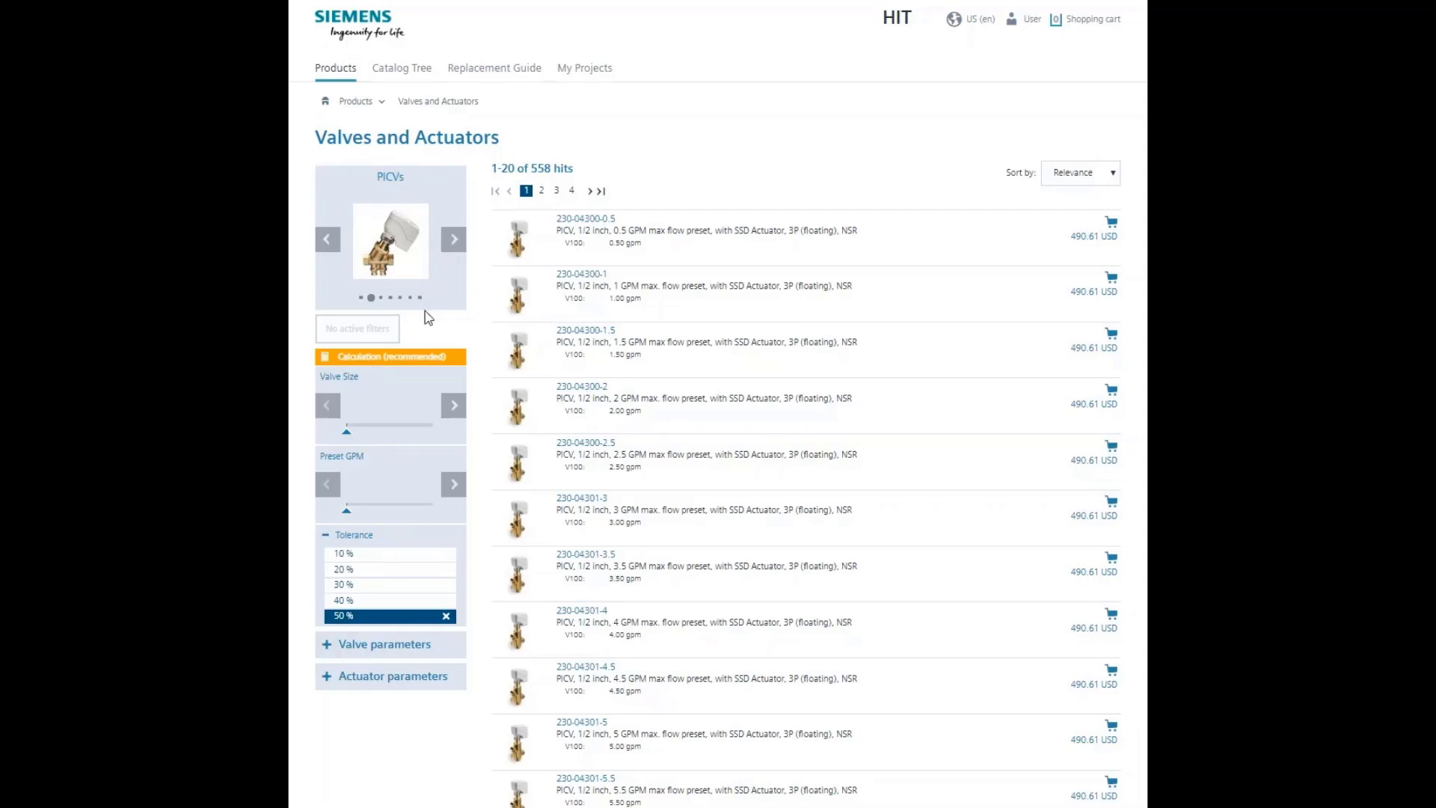
Open the flow calculation with USgpm as the flow unit and launch the capacity-based calculator
left_click(407, 364)
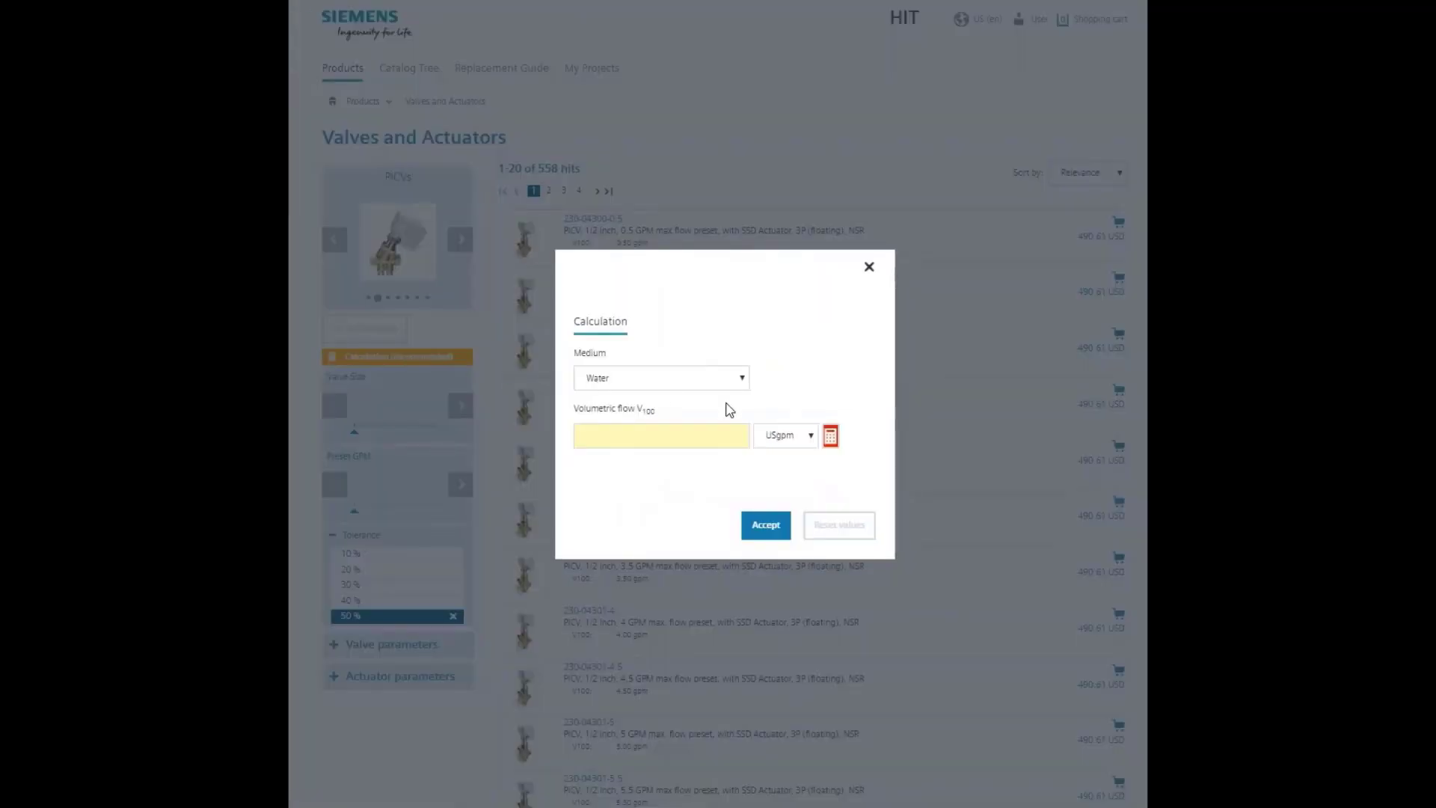
left_click(790, 435)
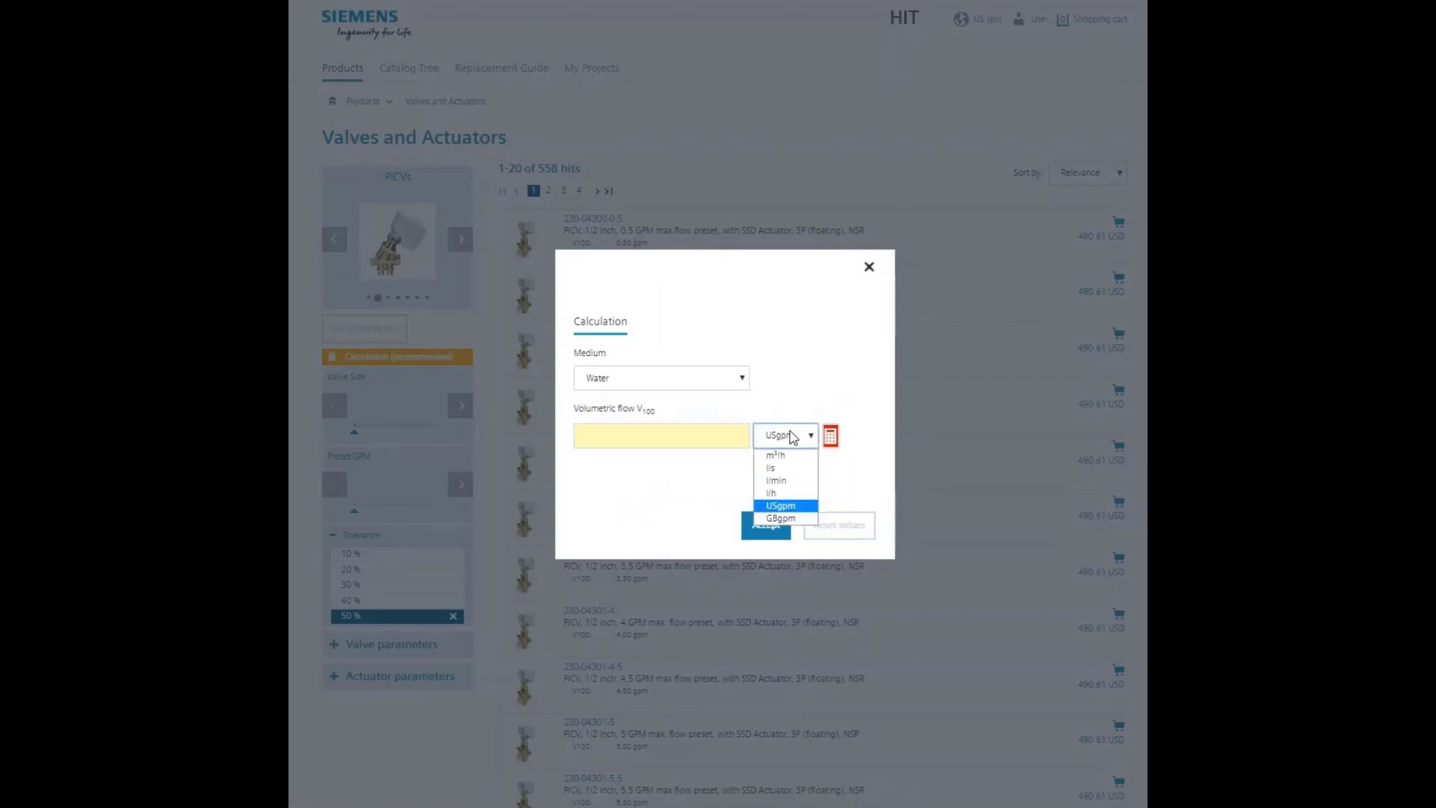
left_click(791, 436)
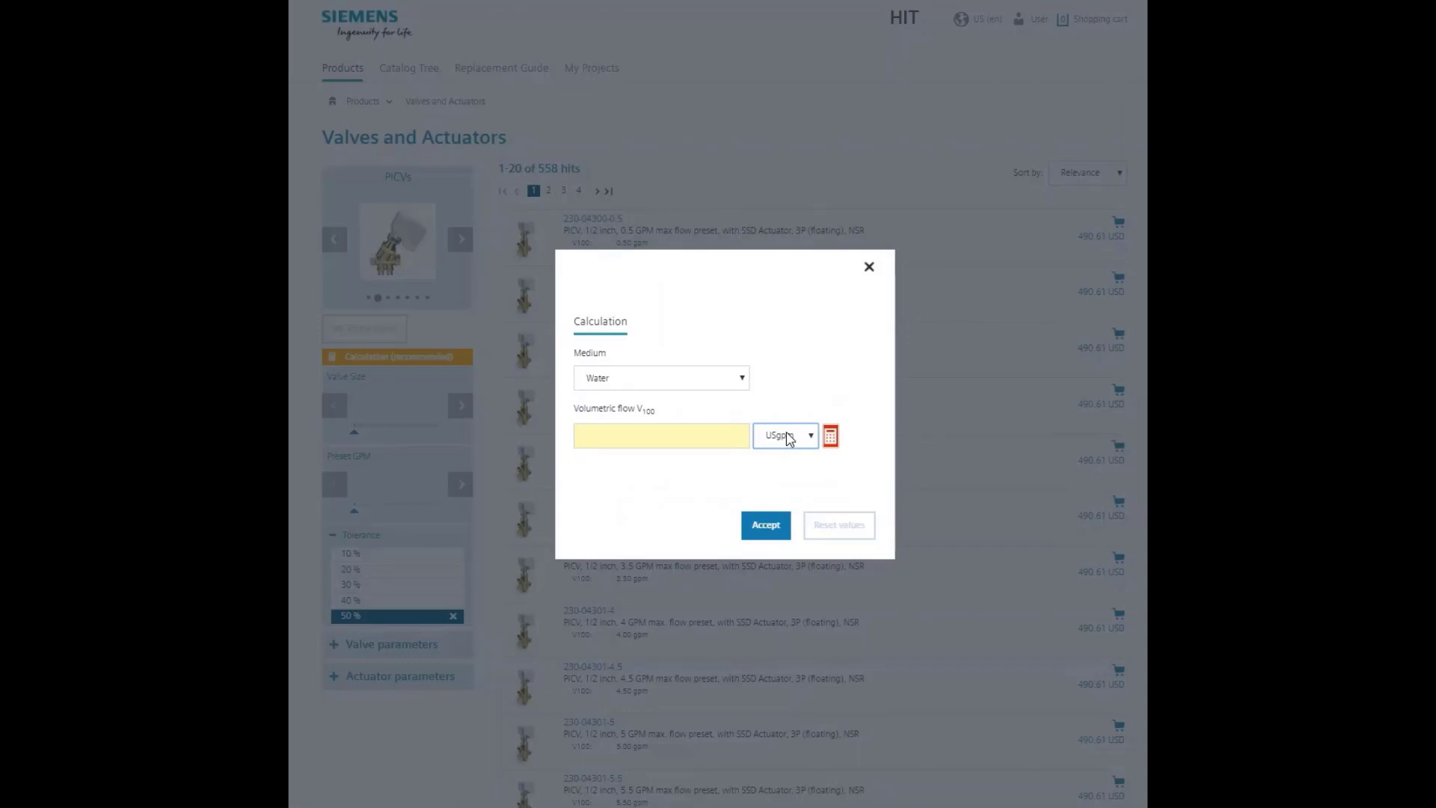
left_click(831, 437)
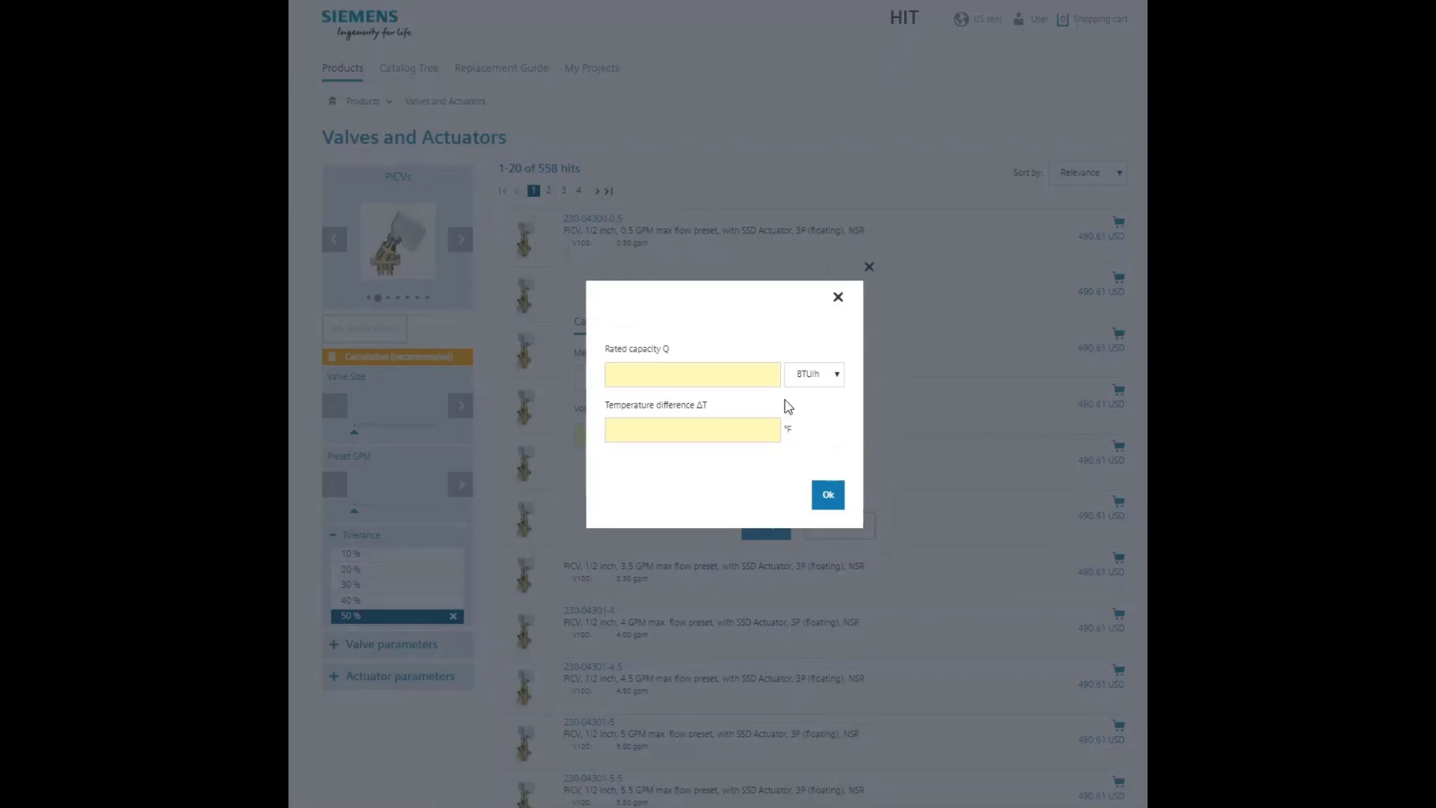
Calculate flow from 10000 BTU/h and a 10 °F temperature difference, giving 2.00 USgpm
left_click(806, 378)
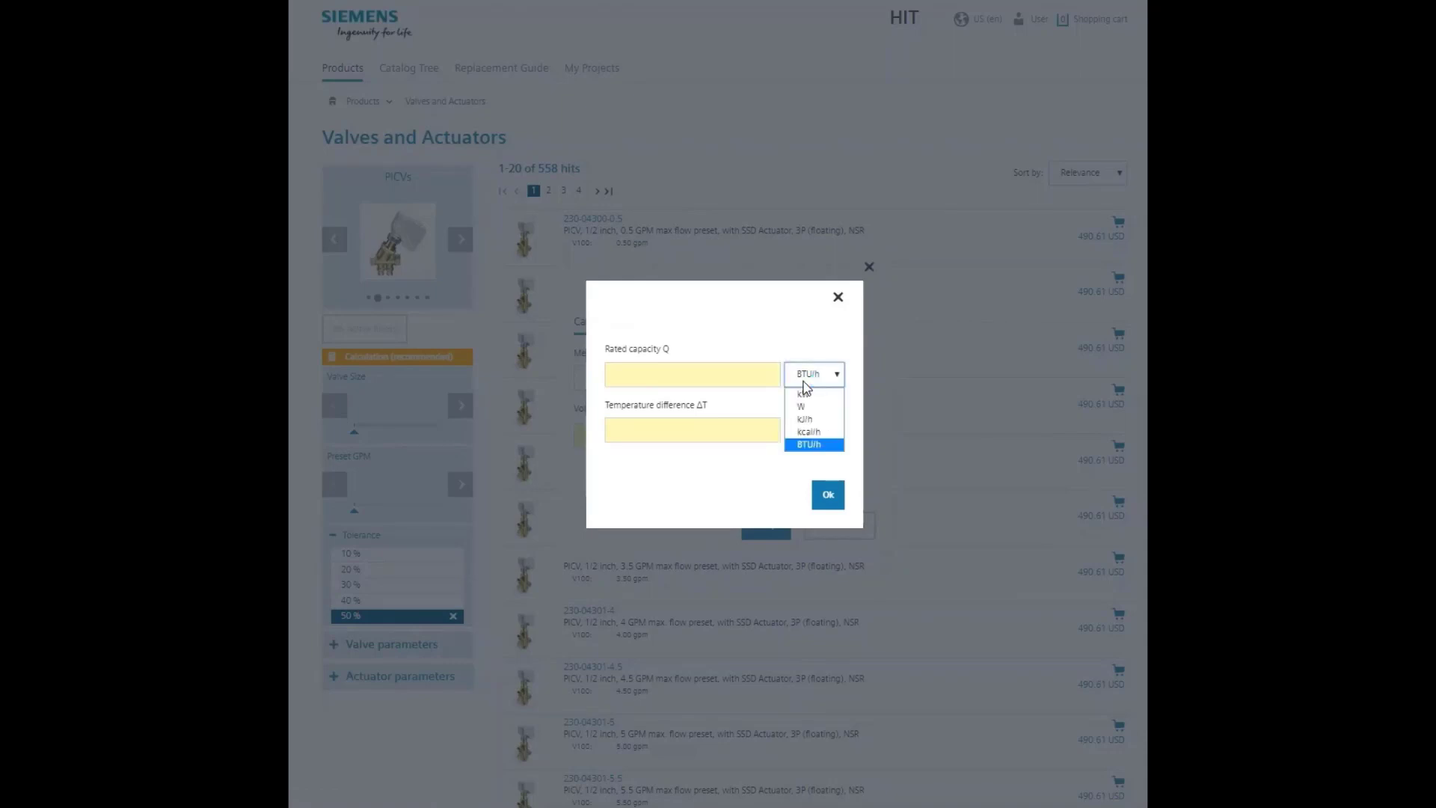
left_click(800, 376)
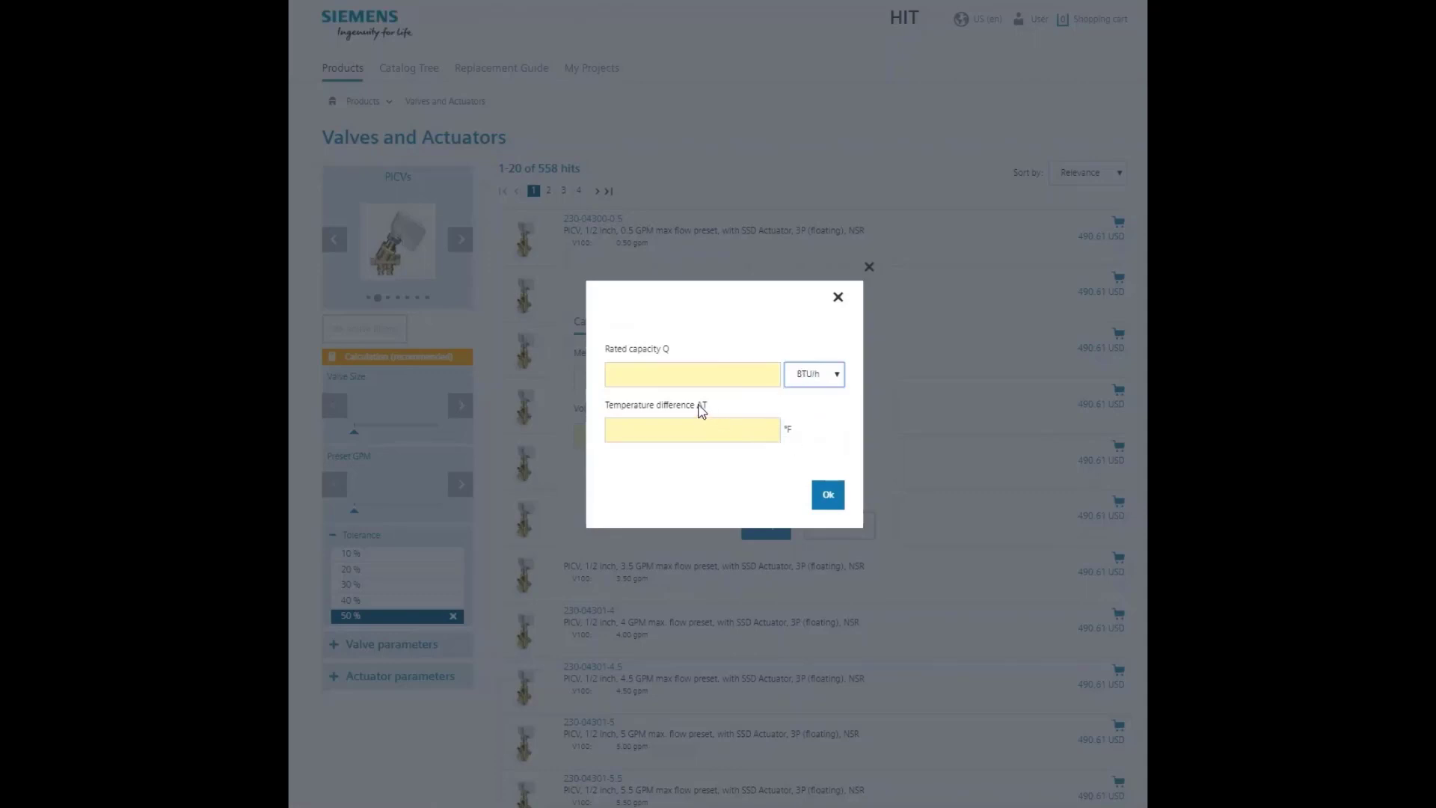
left_click(694, 376)
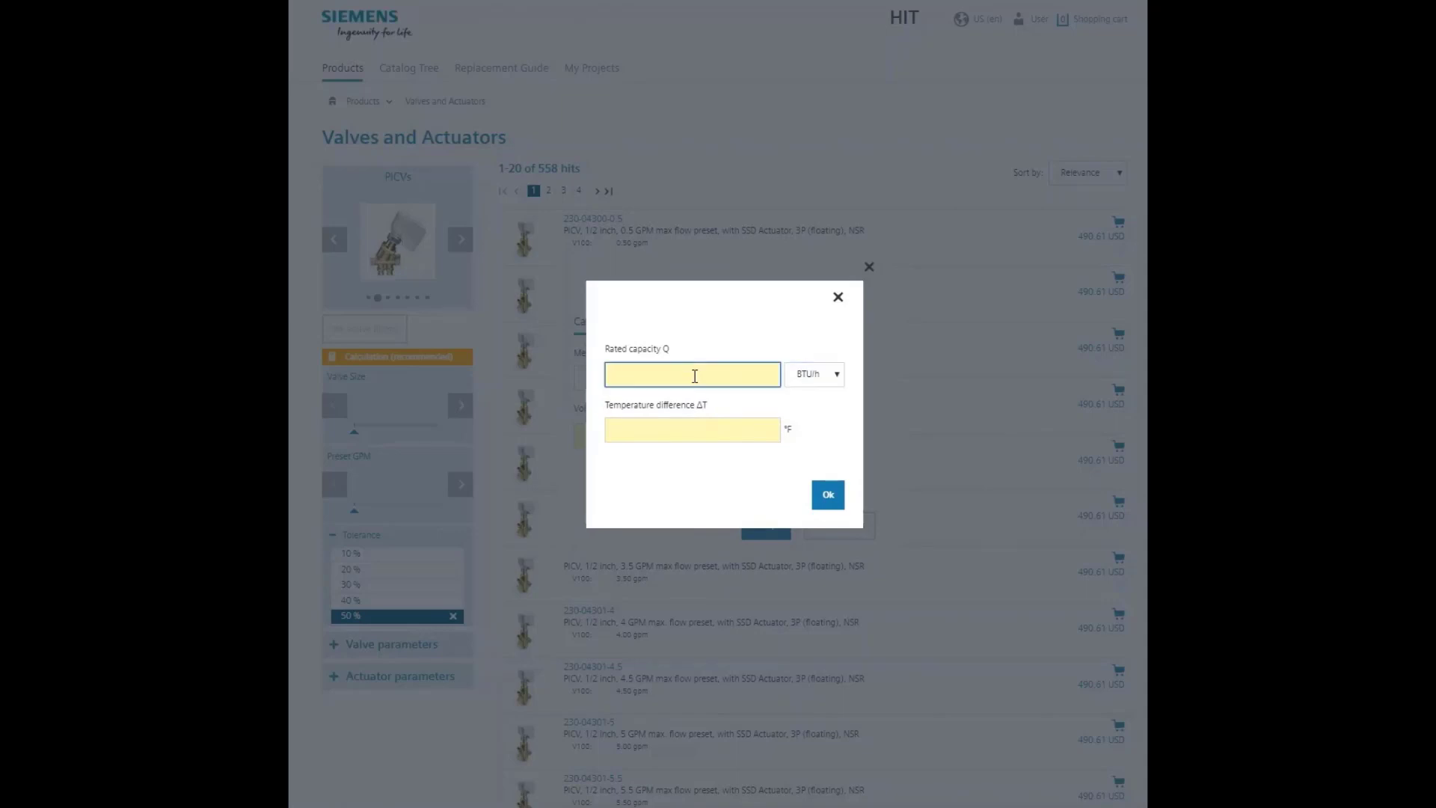
type("10000")
left_click(670, 431)
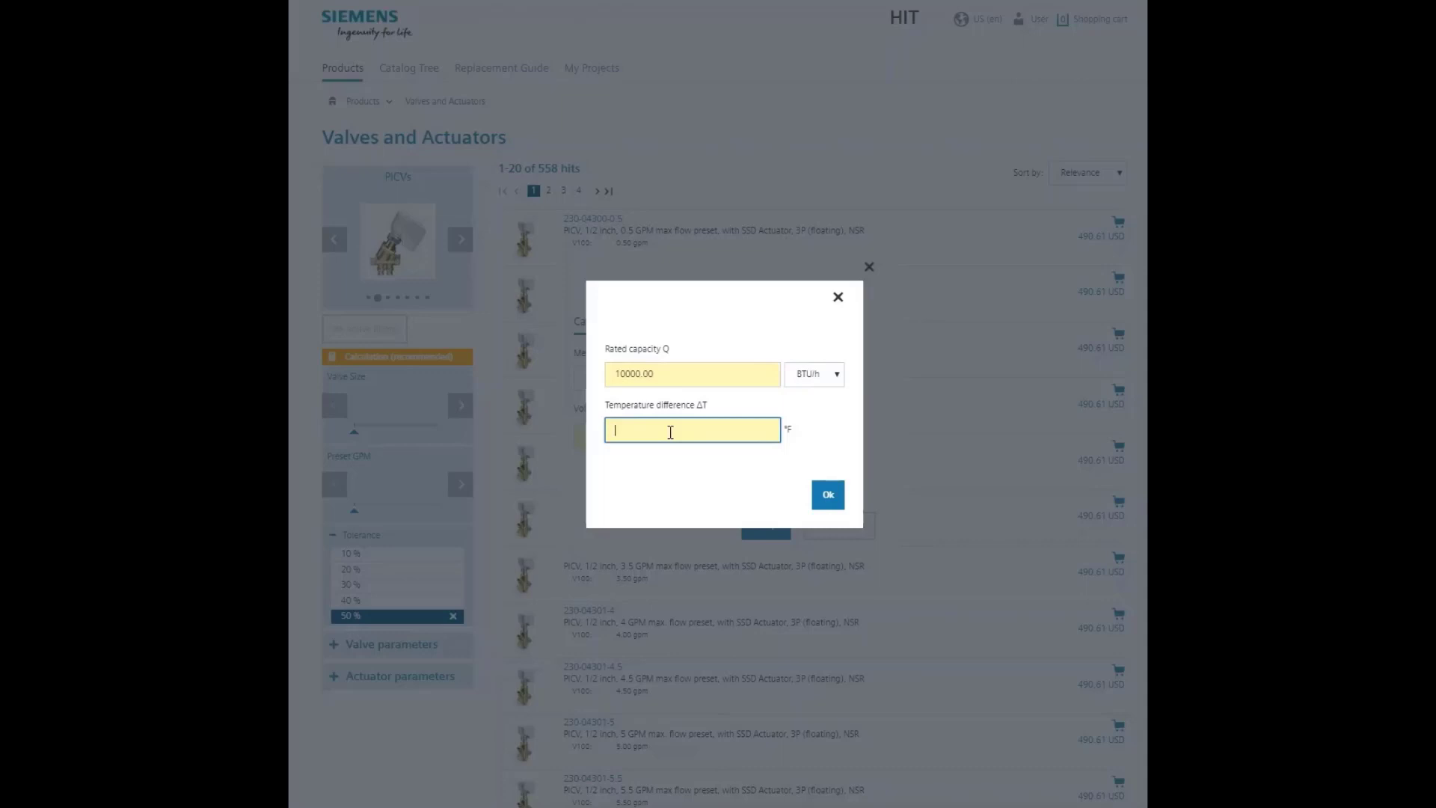
type("10")
left_click(821, 491)
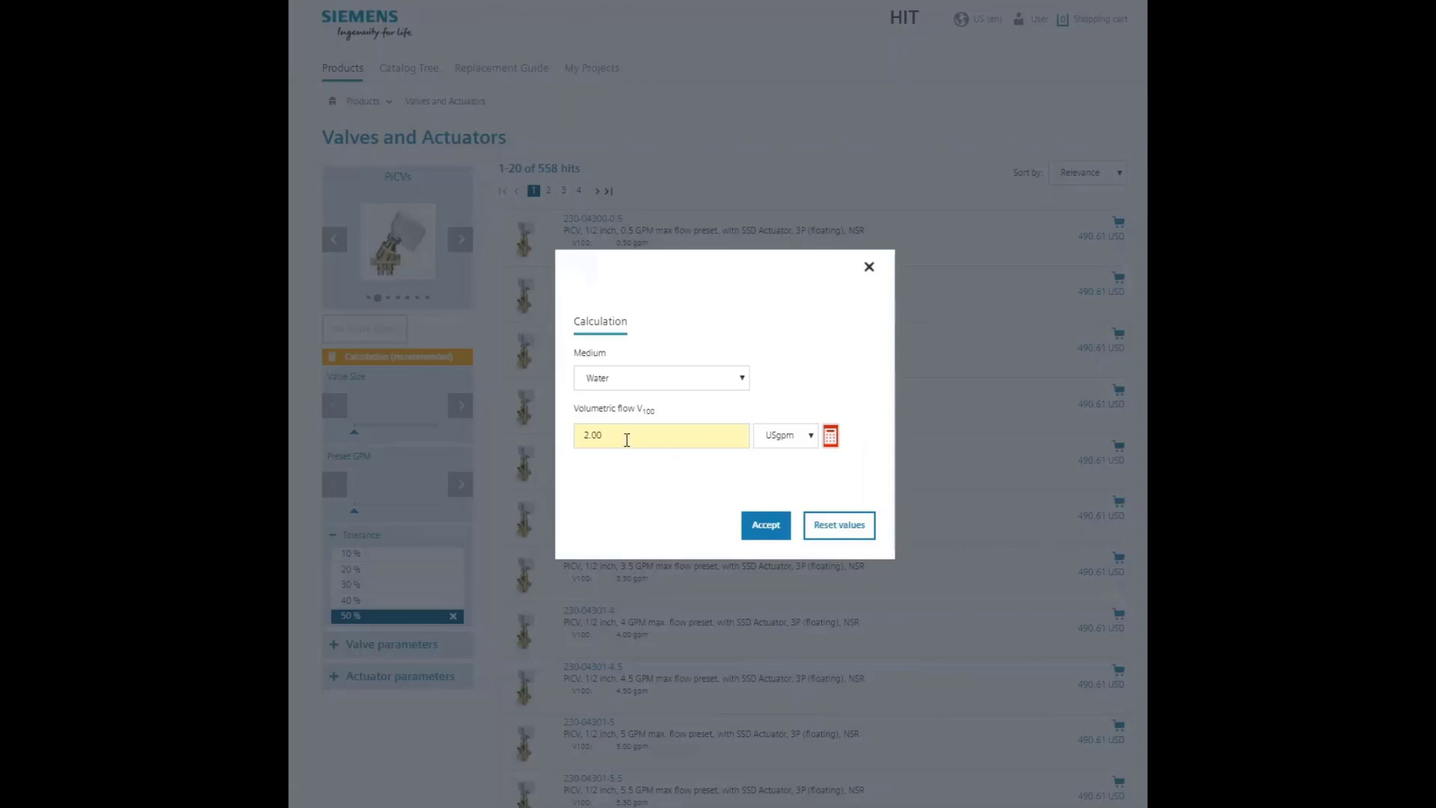
Accept the 2.00 USgpm flow (72 hits), then reset the calculation back to 558 PICVs
left_click(758, 528)
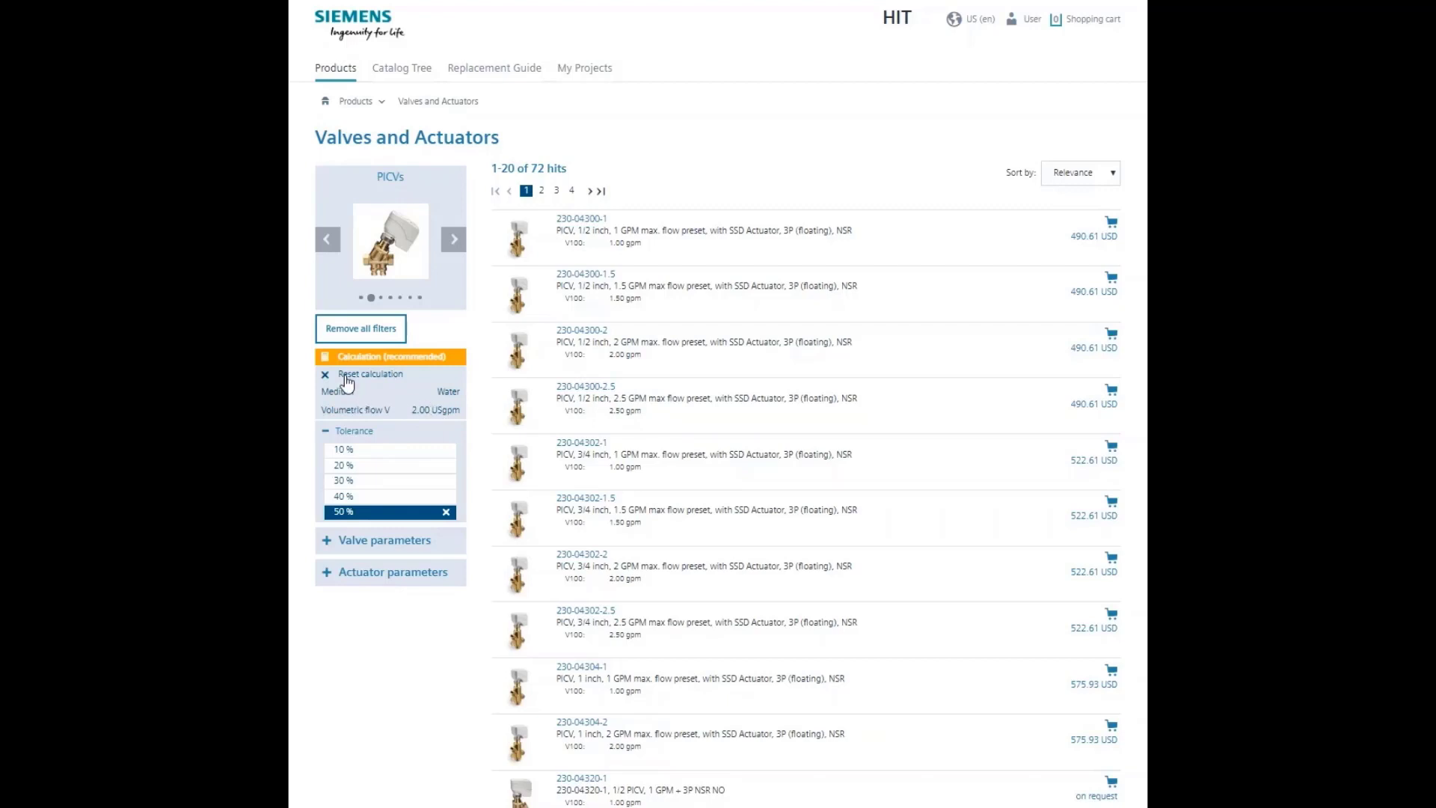
left_click(347, 377)
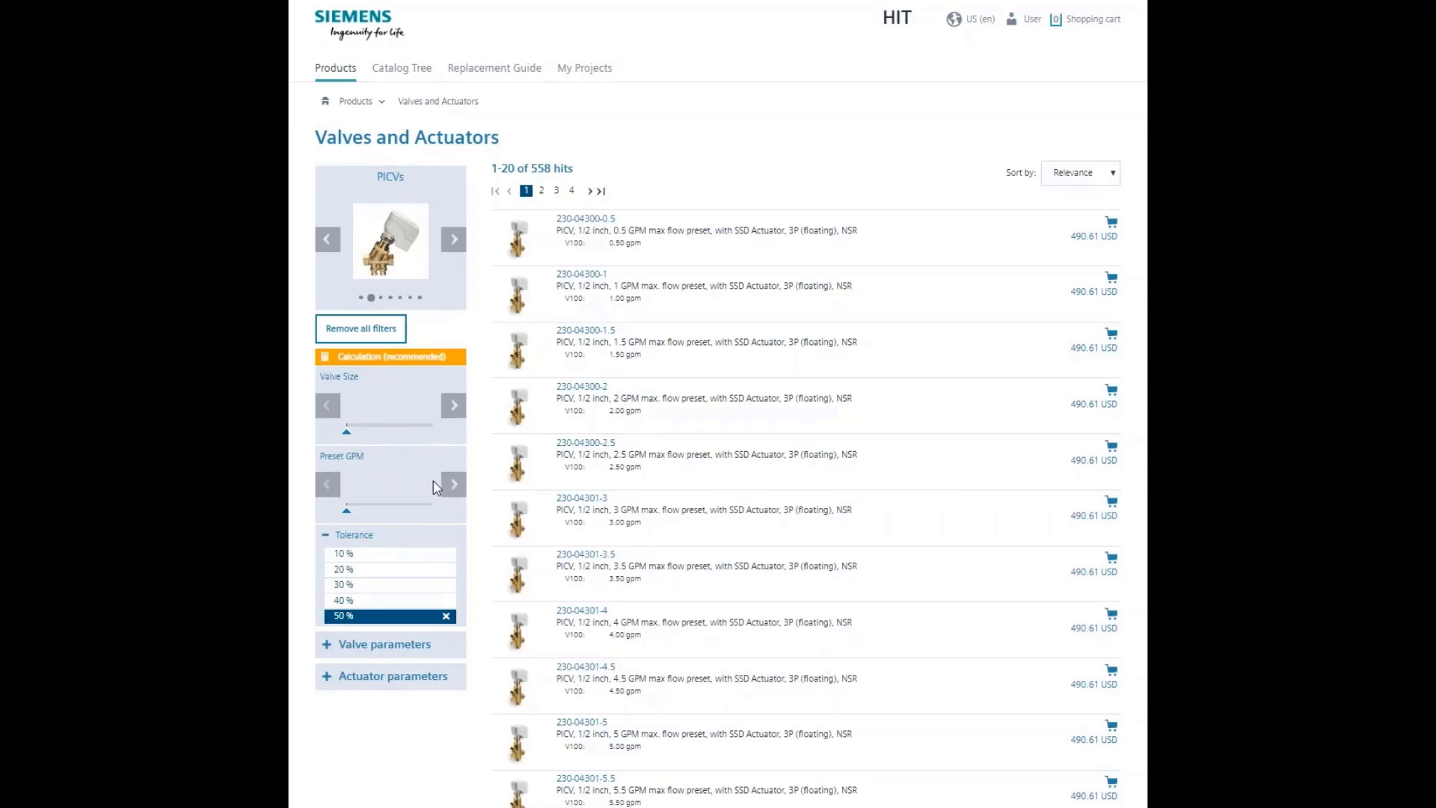
Raise the Preset GPM filter to 2 gpm, leaving 96 PICVs
left_click(449, 481)
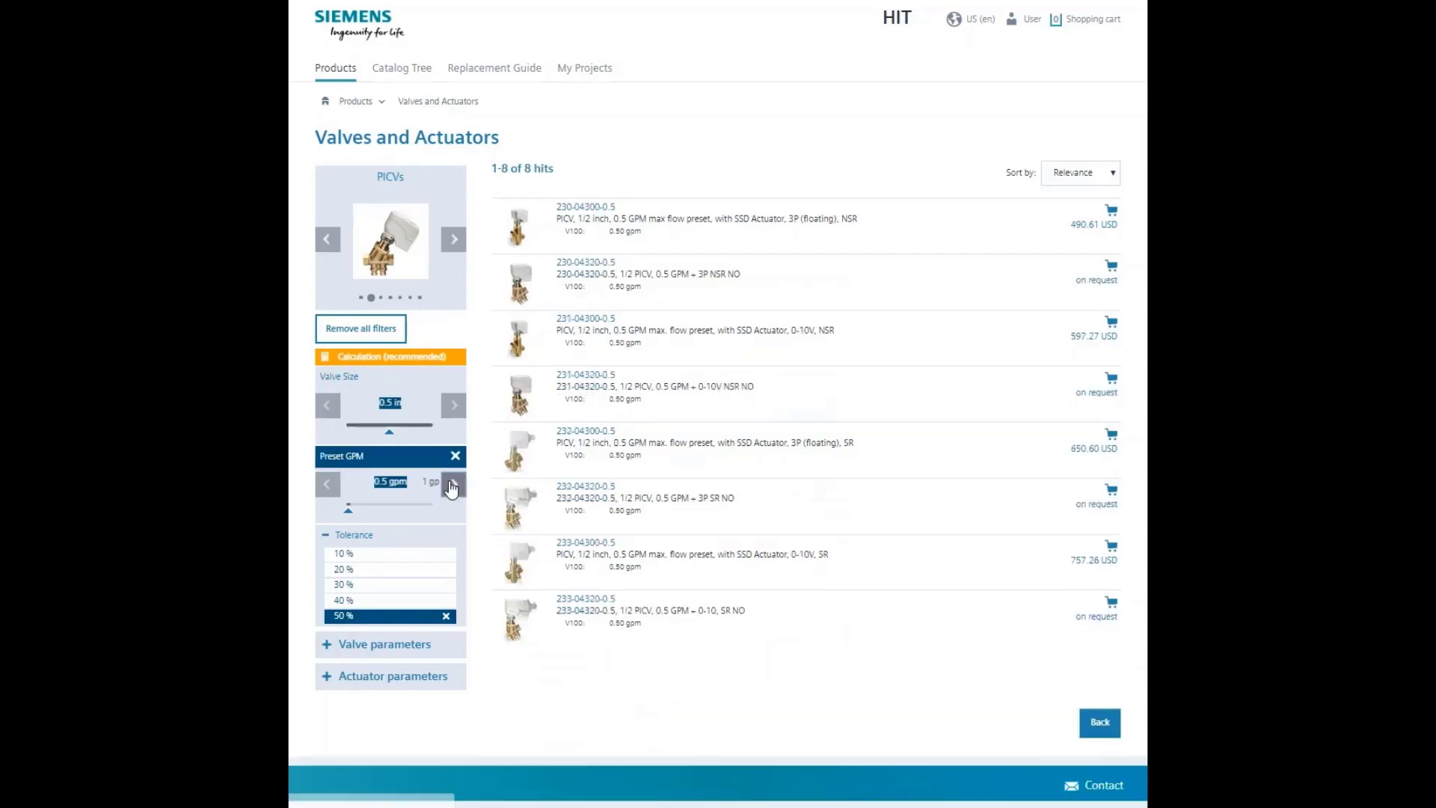
left_click(449, 481)
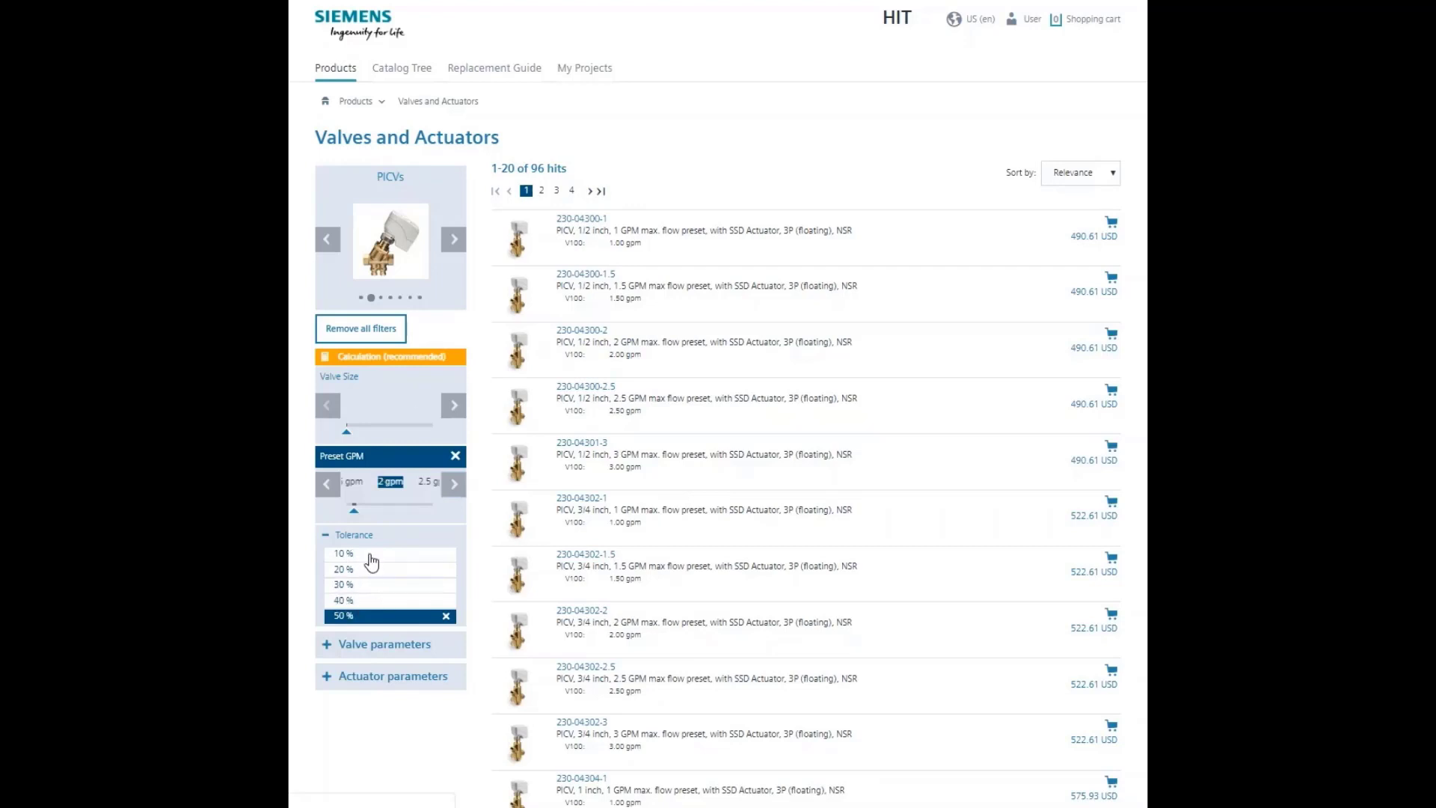
Set the tolerance to 10 % and the valve size to 0.75 in, leaving 8 hits
left_click(371, 558)
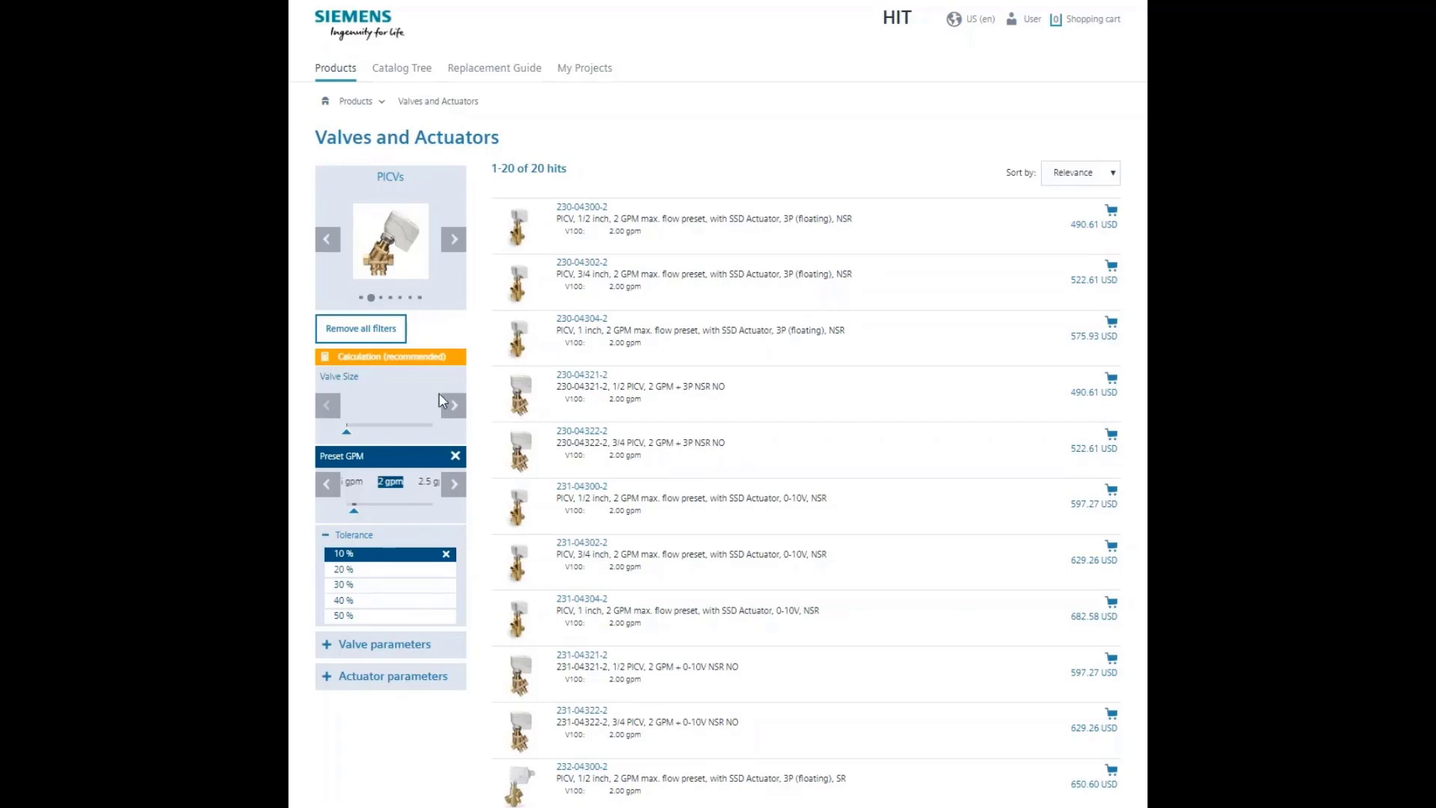
left_click(454, 408)
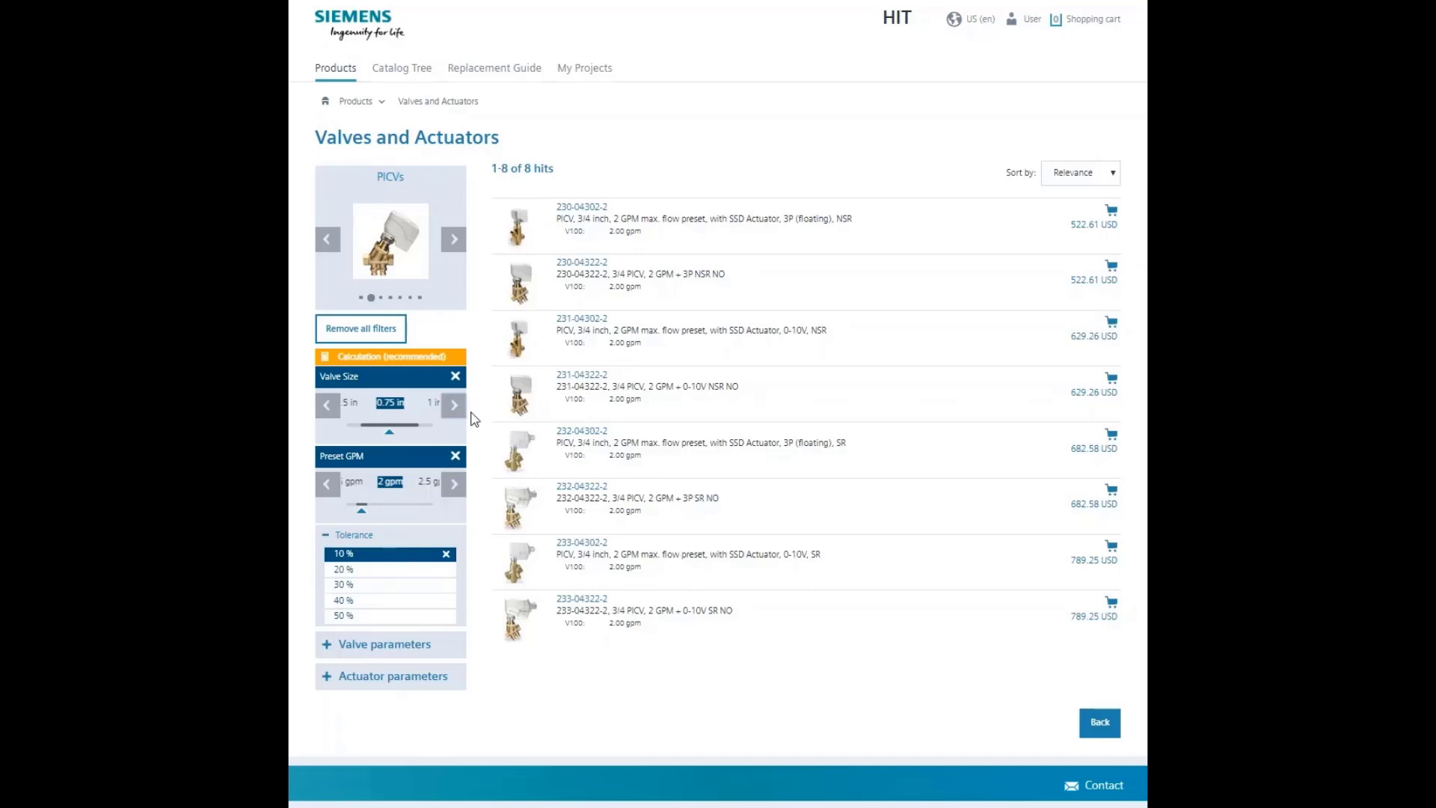
Expand Valve parameters and keep only 2-Way Normally open valves, leaving 4 hits
left_click(323, 648)
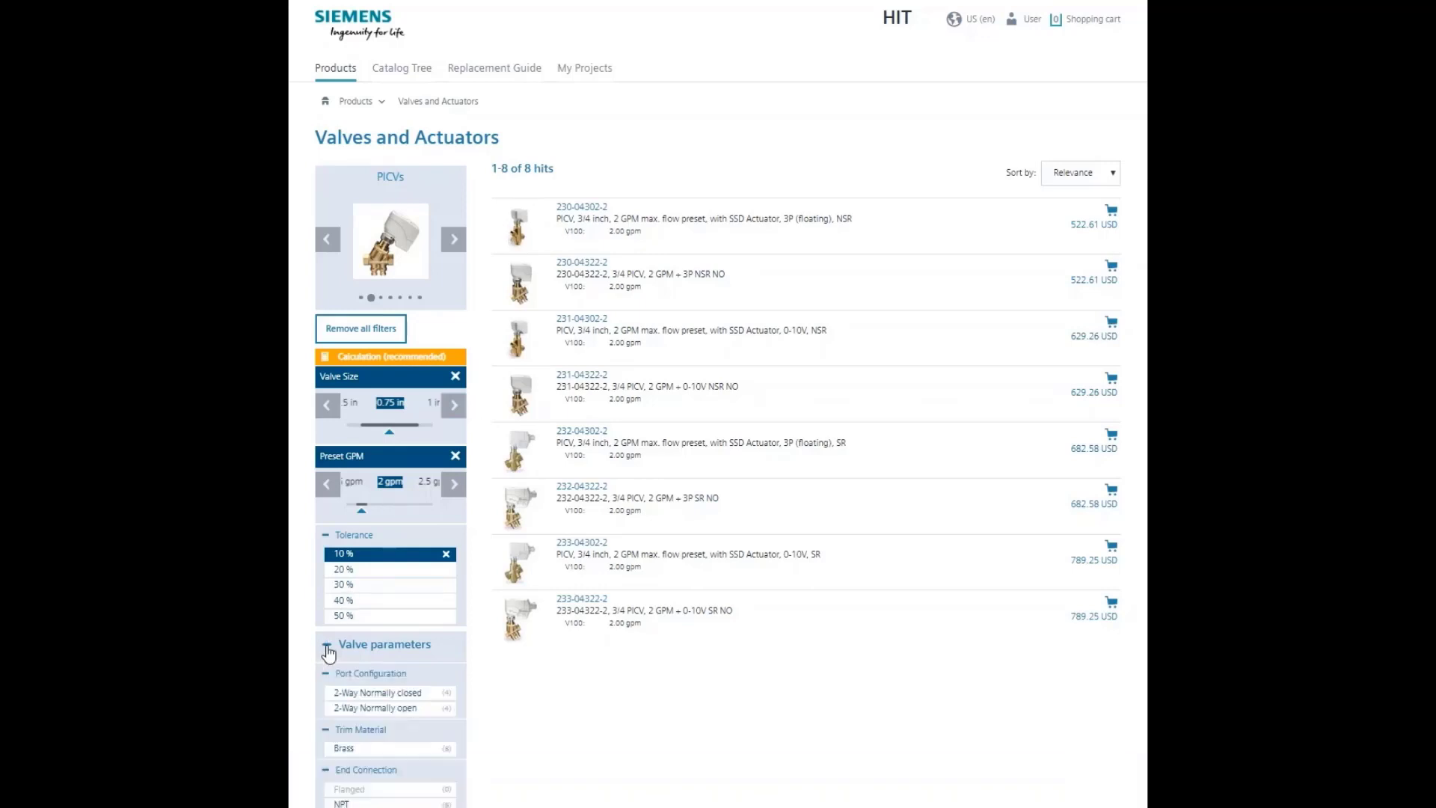
left_click(381, 709)
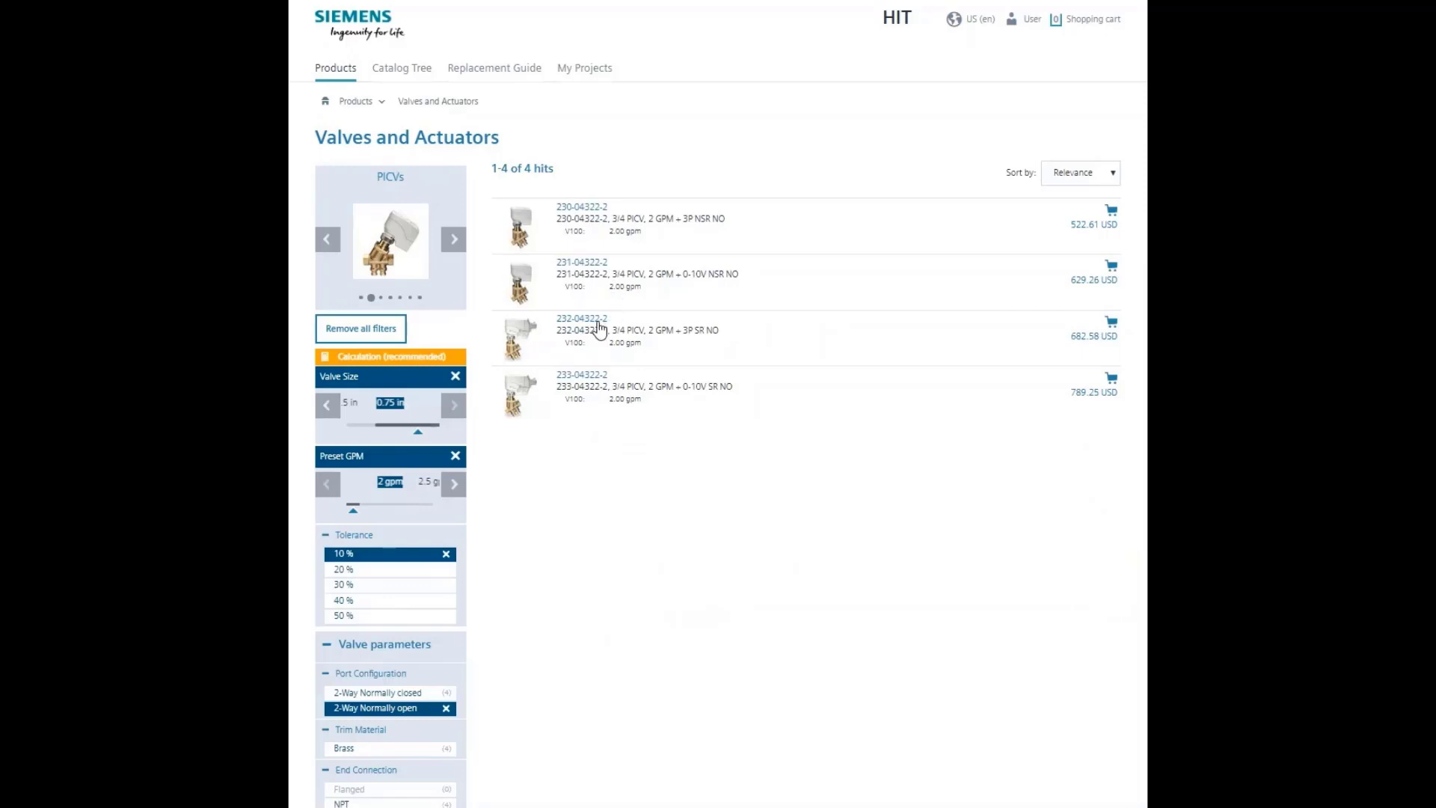
Filter actuators to 0...10 Vdc control signal with fail safe, leaving only 233-04322-2
left_click(326, 644)
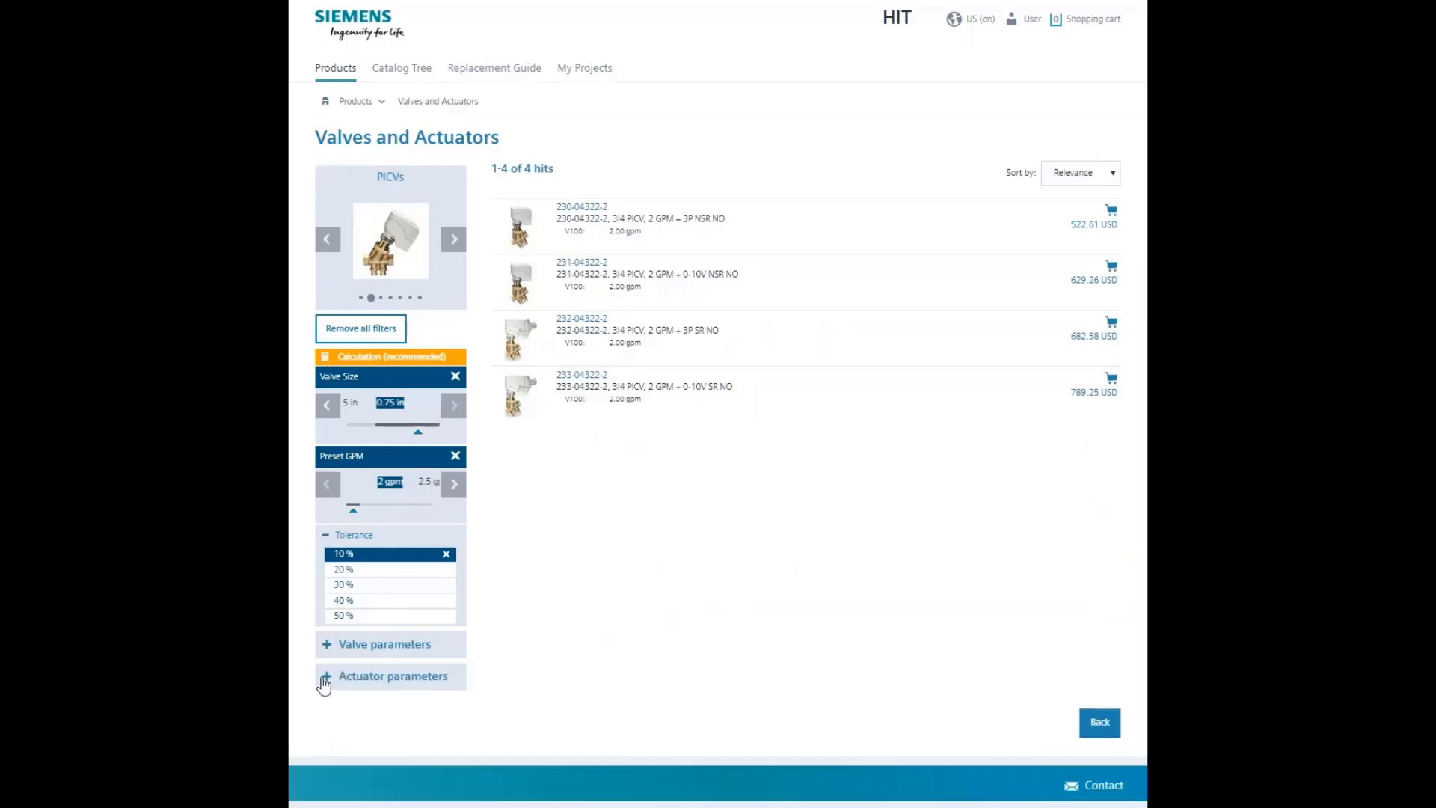
left_click(324, 678)
scroll(465, 682, "down", 2)
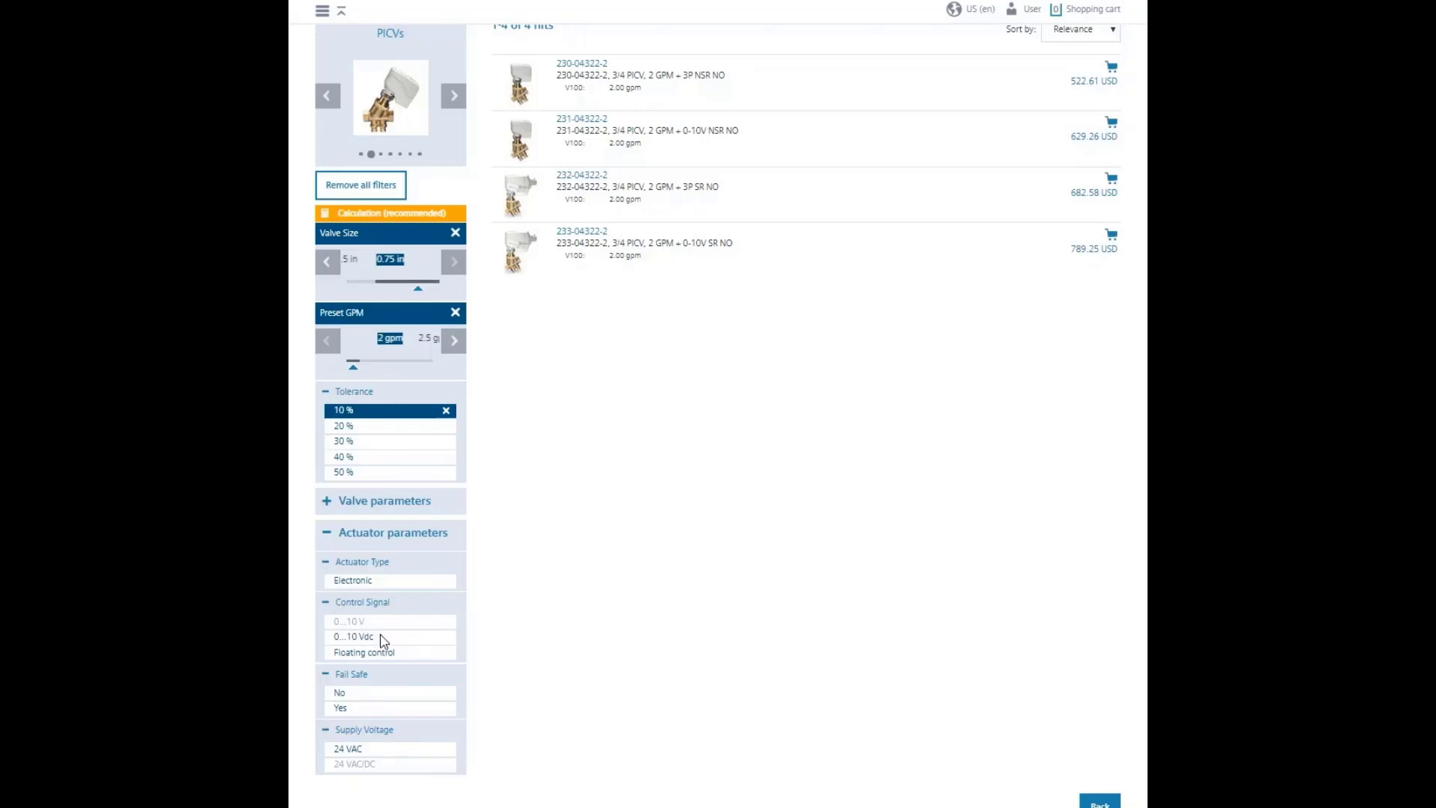
left_click(380, 640)
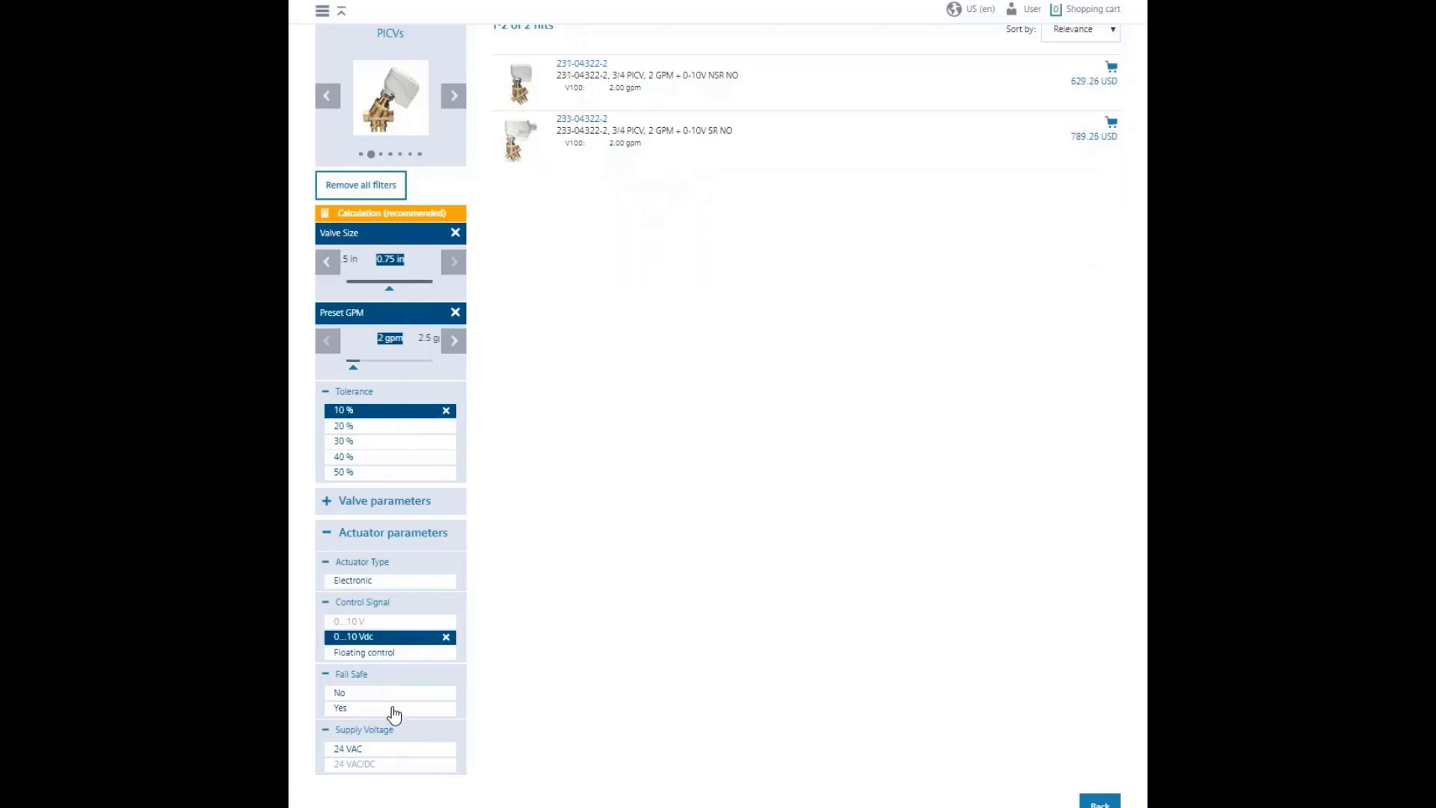
left_click(393, 709)
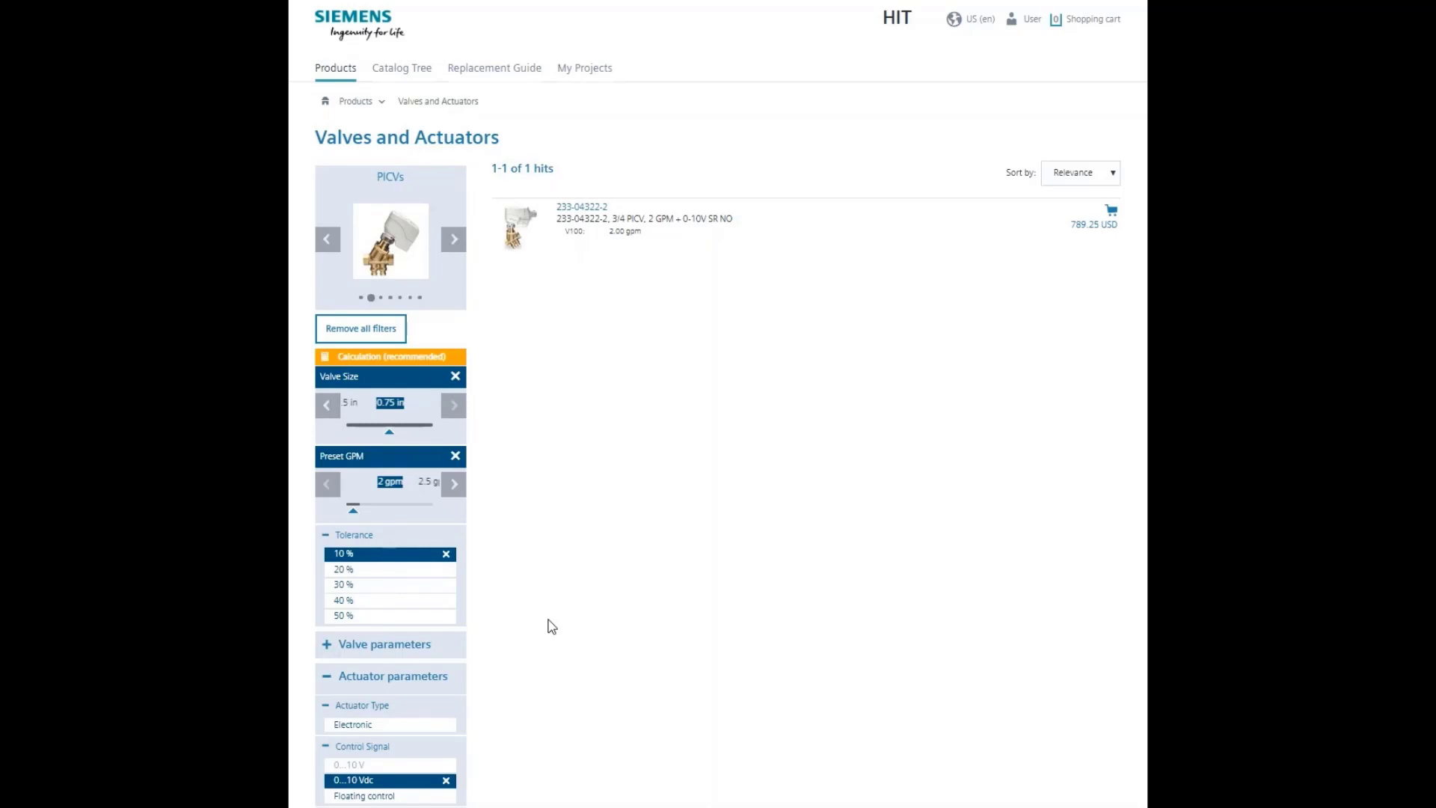
Open assembly 233-04322-2 and list its components: valve 599-04322-2 and actuator SSD61.5U
left_click(581, 209)
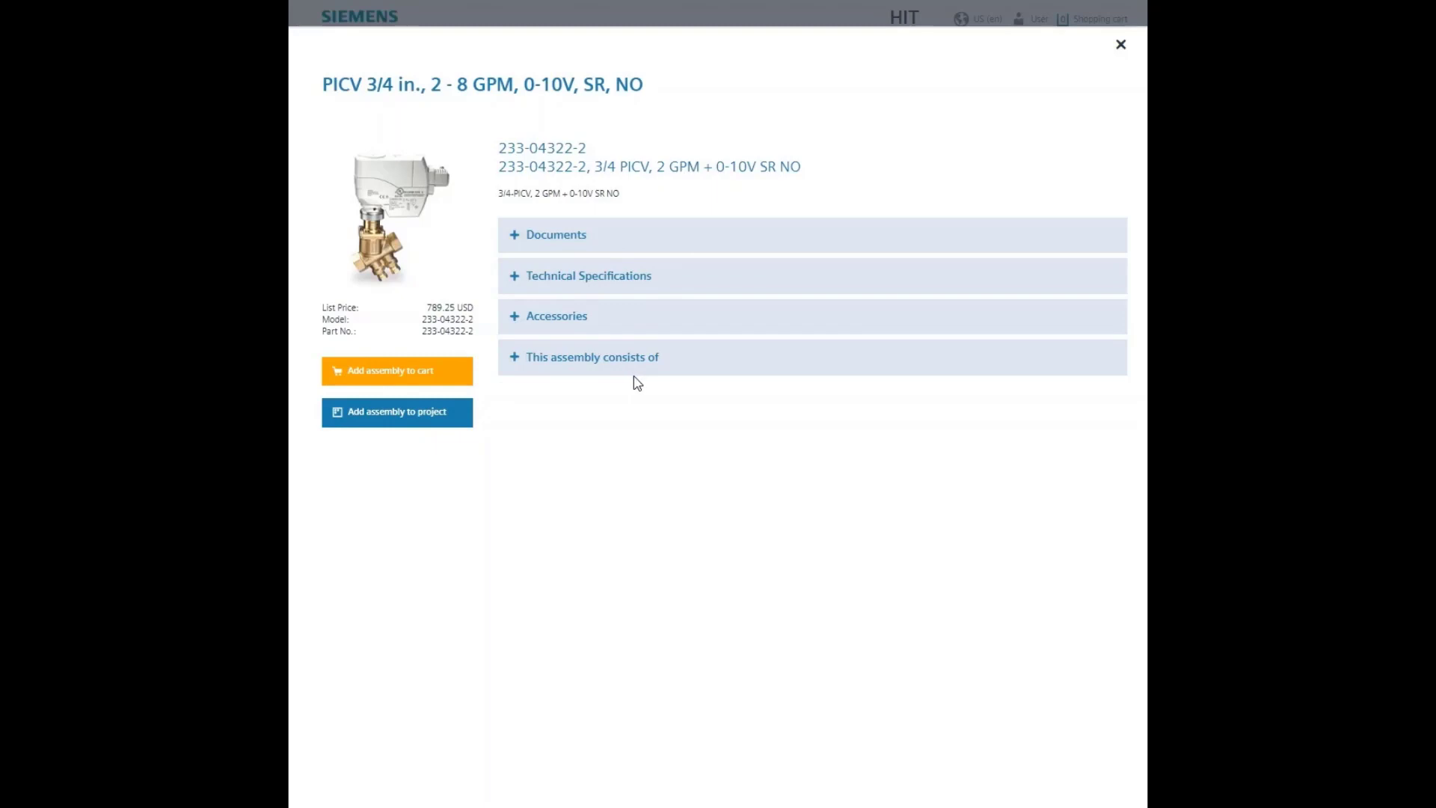
left_click(513, 359)
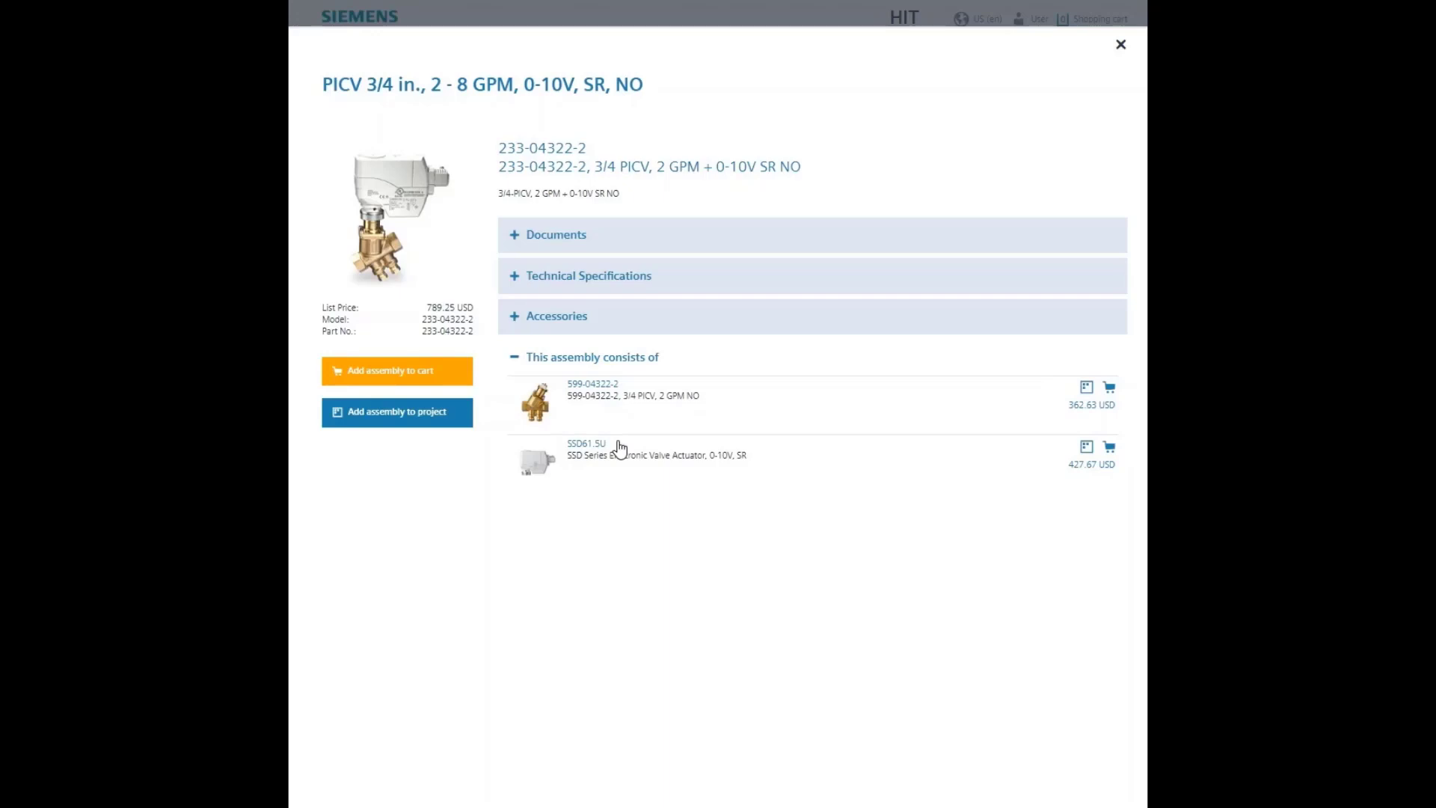
Hide the component list, check the accessories, then show technical specifications (0.75 in, 2 gpm, 24 VAC)
left_click(514, 358)
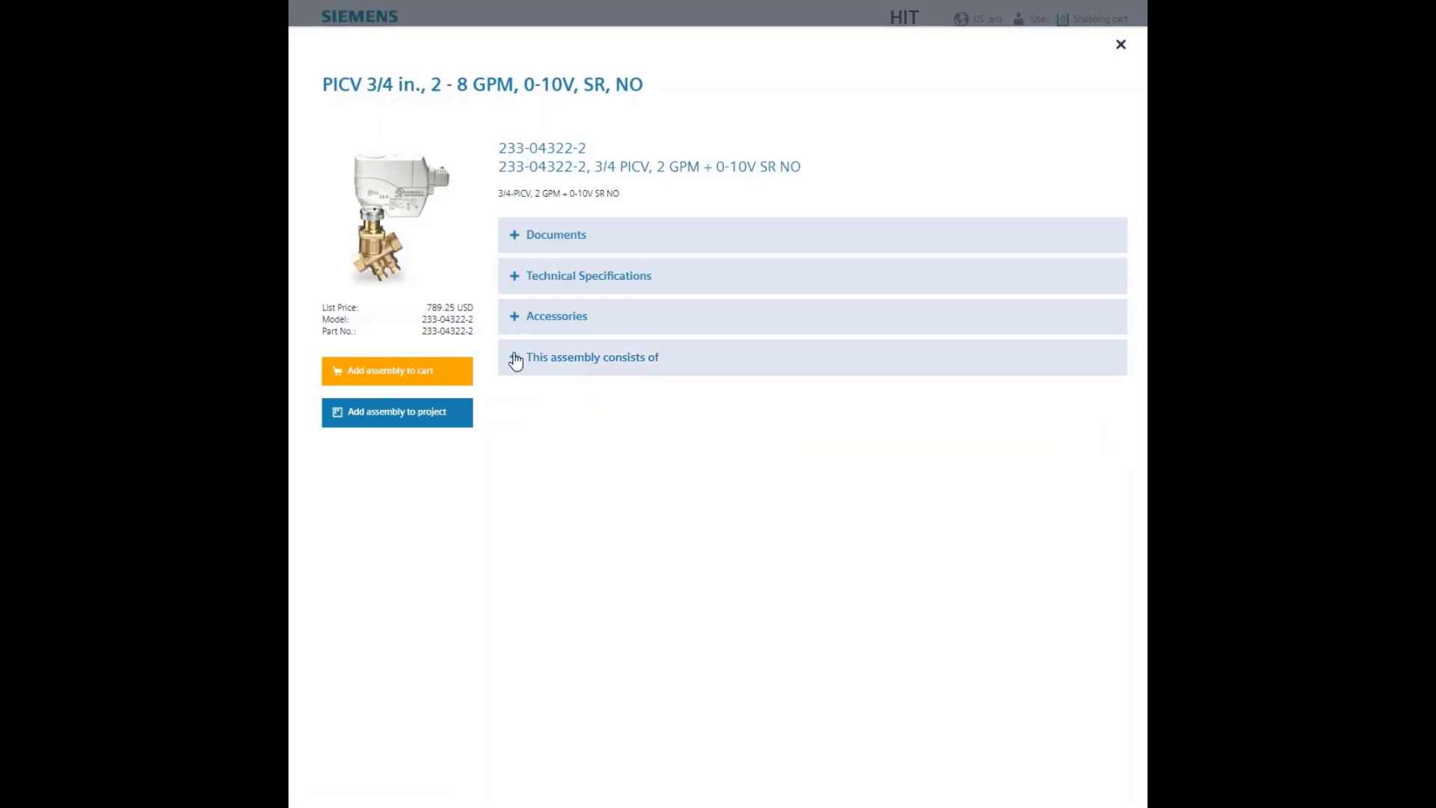
left_click(514, 317)
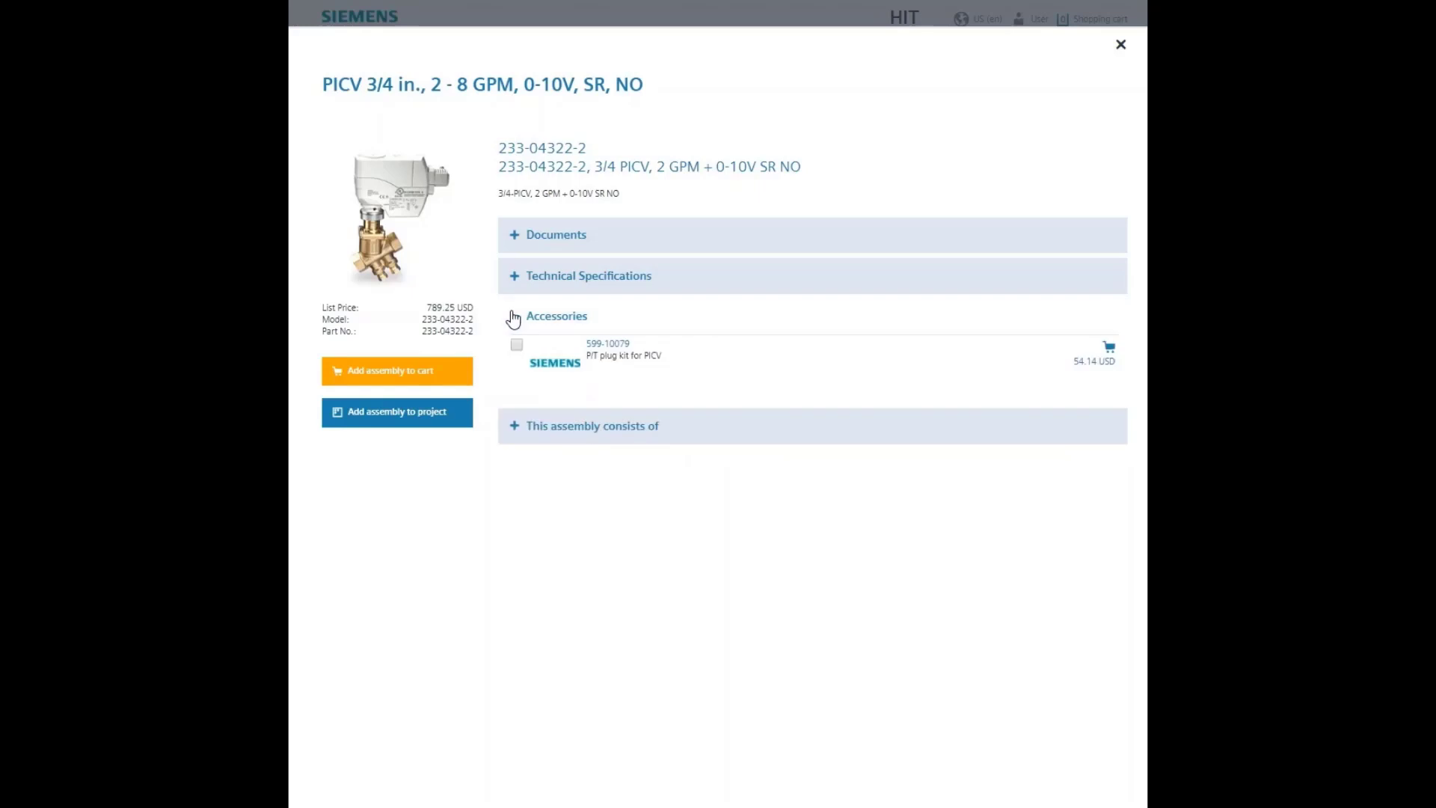
left_click(514, 317)
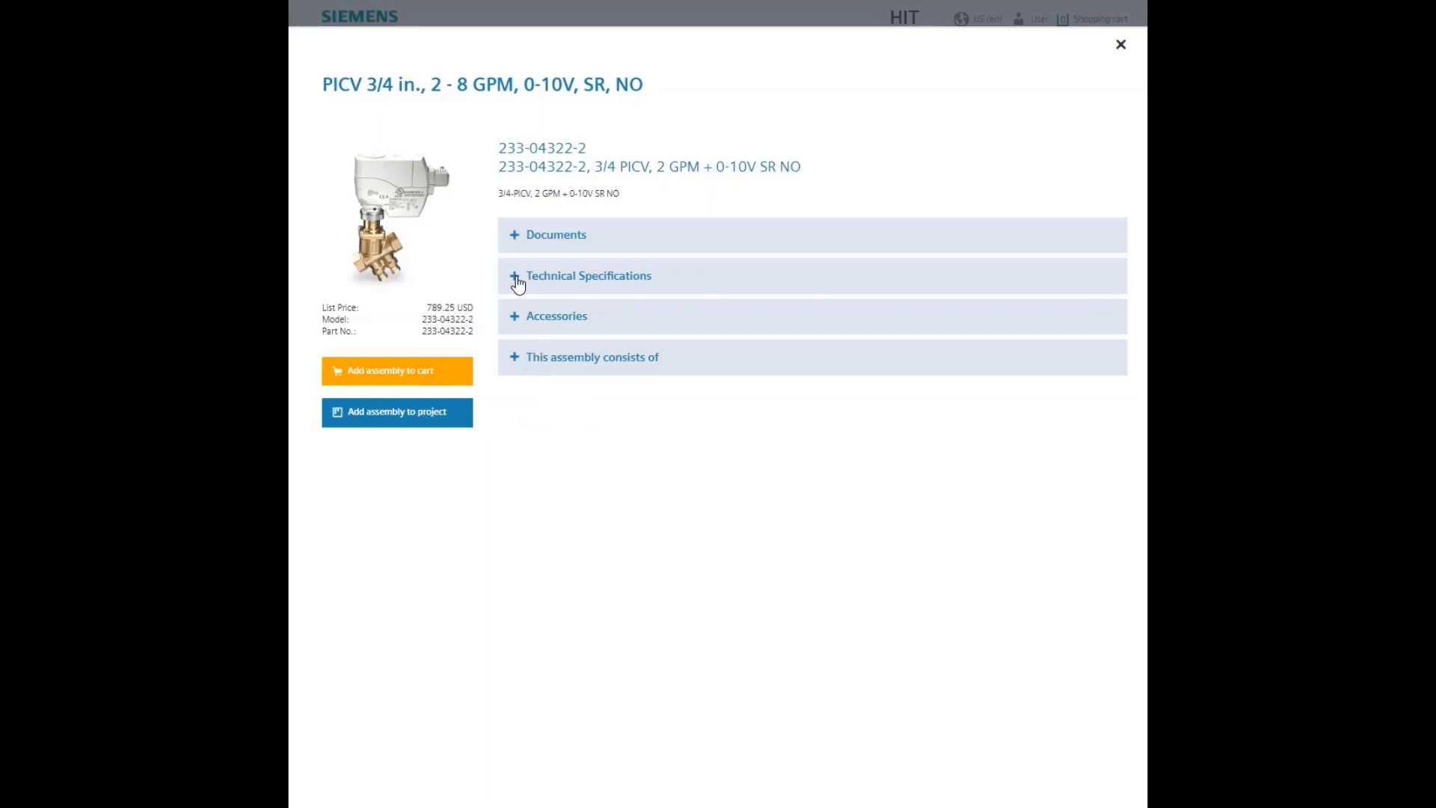
left_click(517, 279)
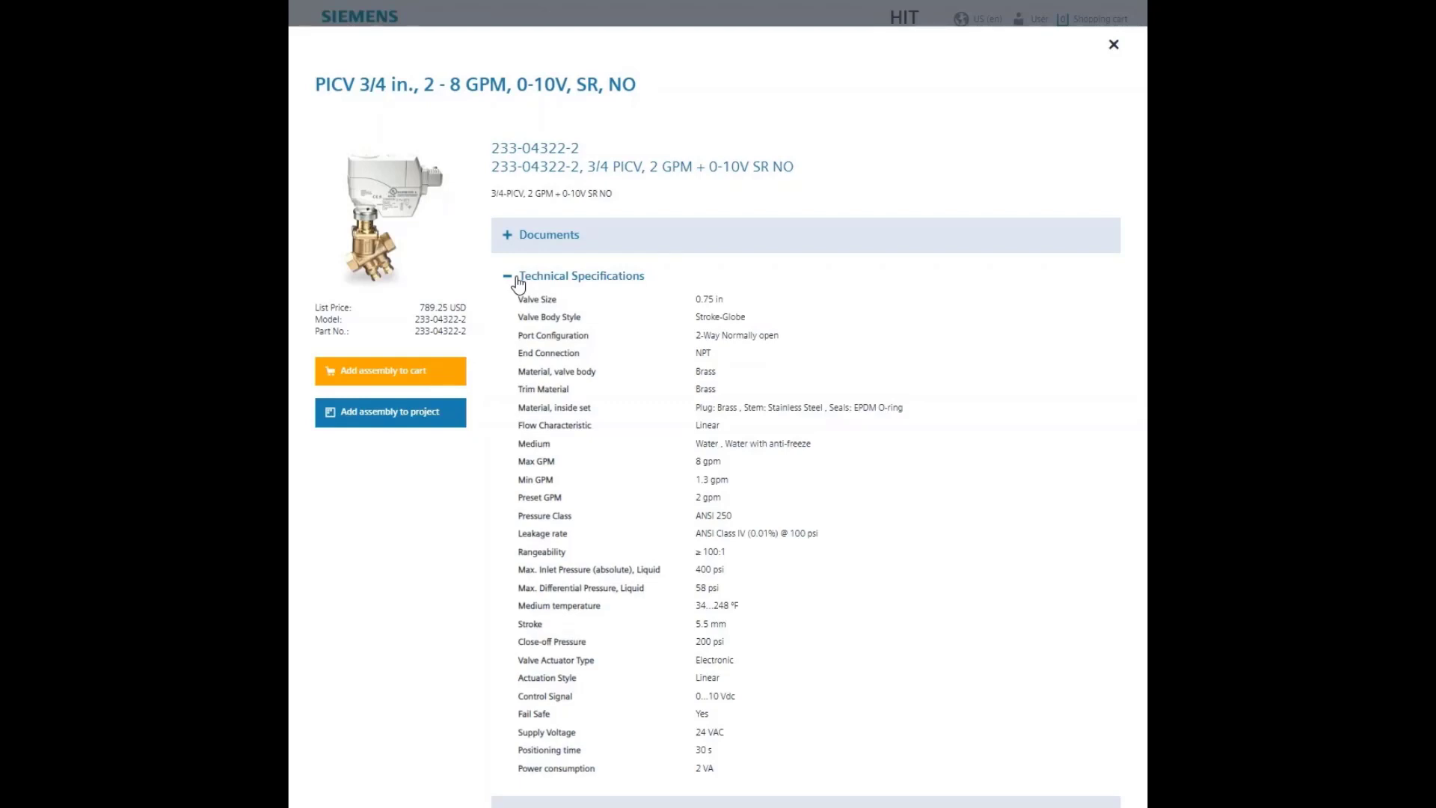
Collapse technical specifications and expand Documents to list three datasheets and the installation instruction
left_click(511, 283)
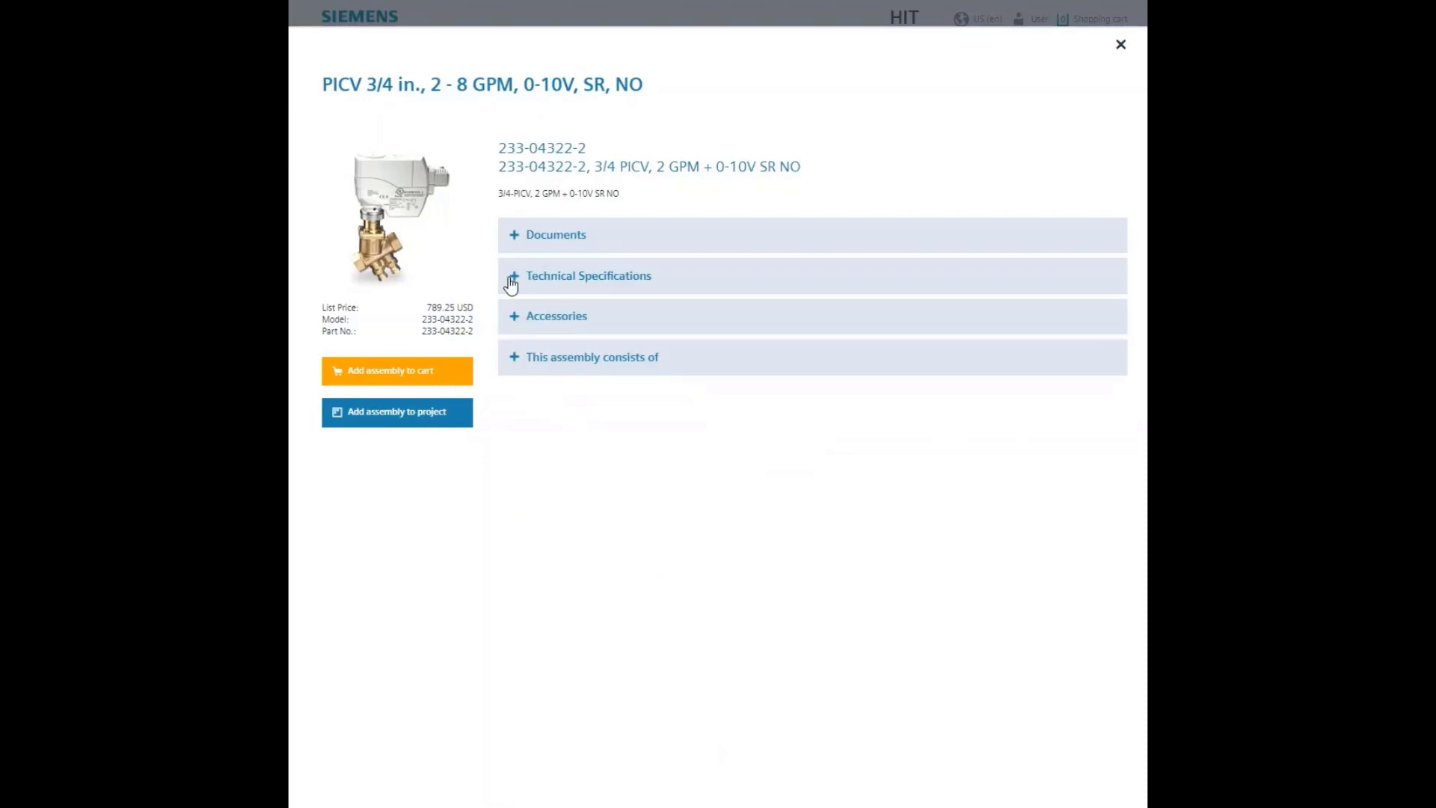
left_click(514, 236)
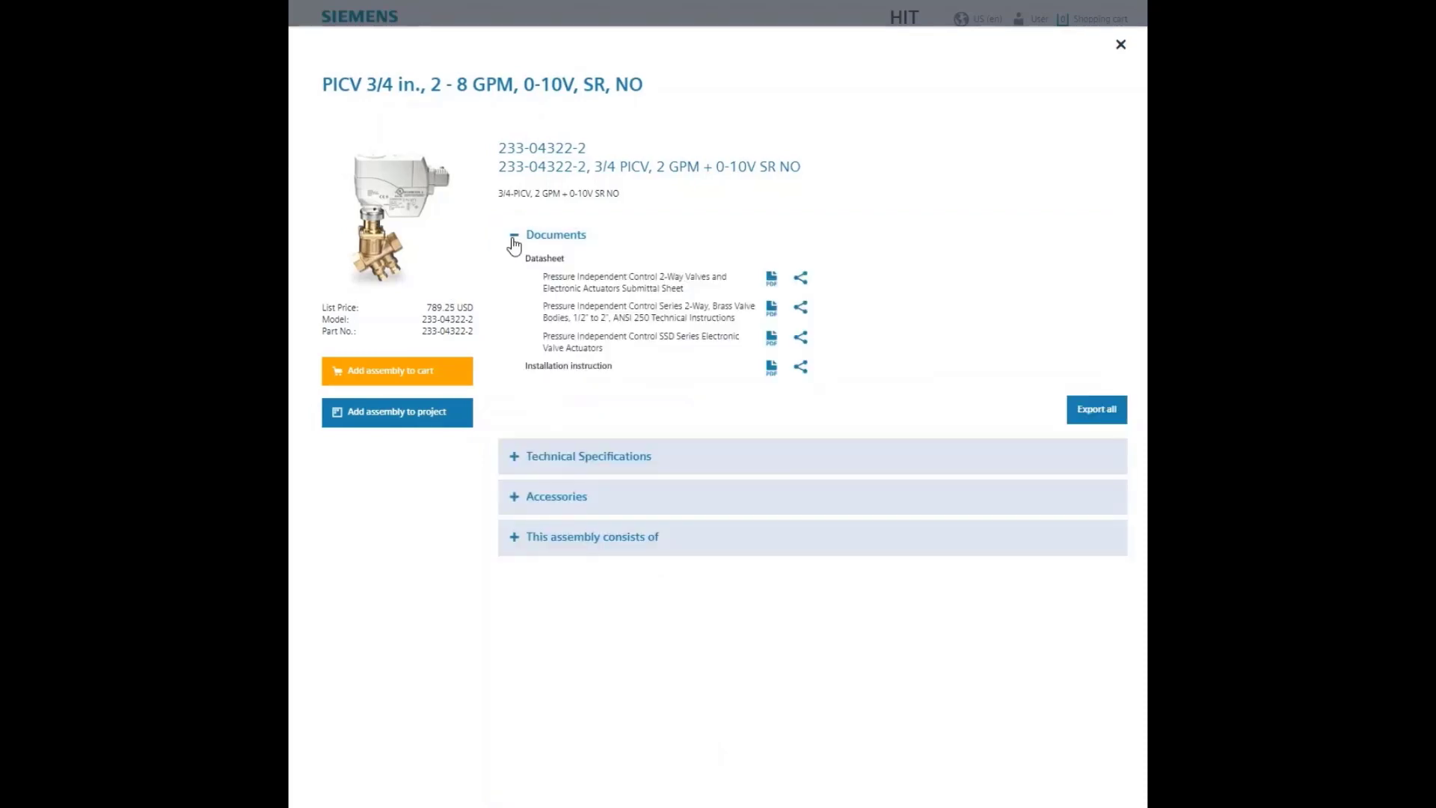